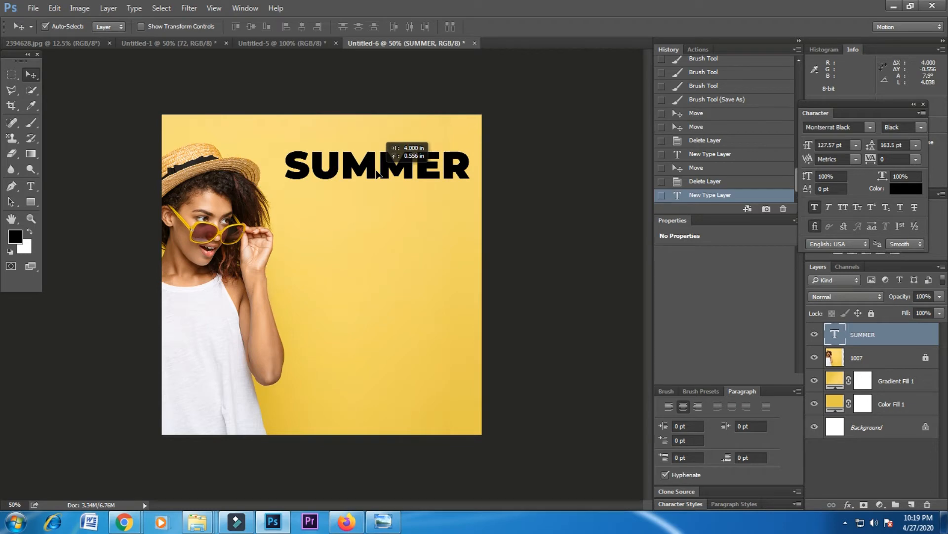
- Duplicate the SUMMER heading directly below itself and replace the copy's text with SALE
{"action": "left_click_drag", "start_coordinate": [376, 171], "coordinate": [374, 208]}
{"action": "left_click", "coordinate": [30, 186]}
{"action": "double_click", "coordinate": [348, 197]}
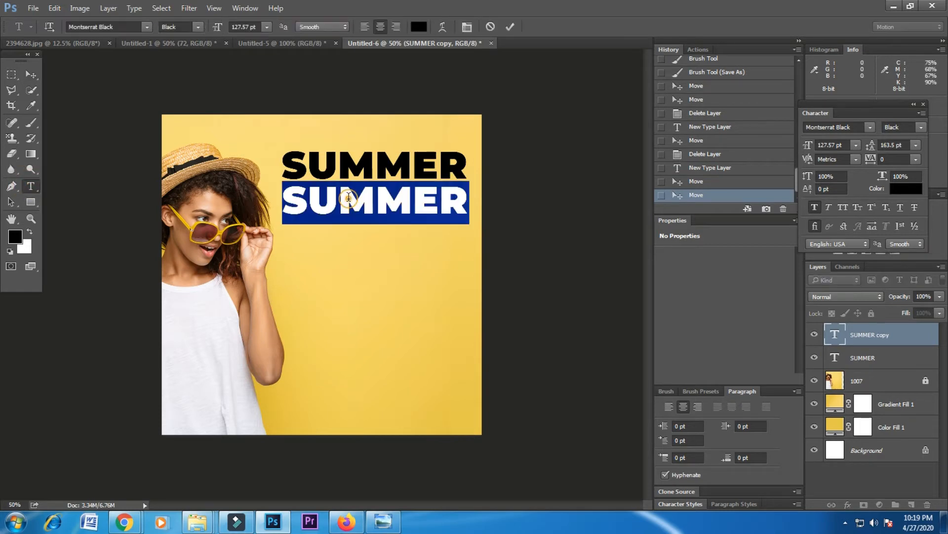
{"action": "type", "text": "SALE"}
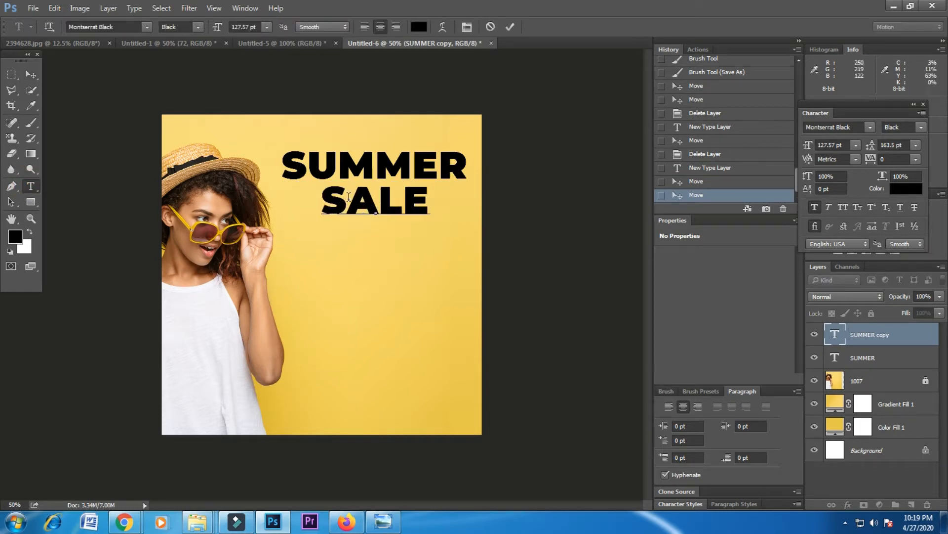
- Set the font style of the SALE text to Montserrat Regular
{"action": "key", "text": "ctrl+a"}
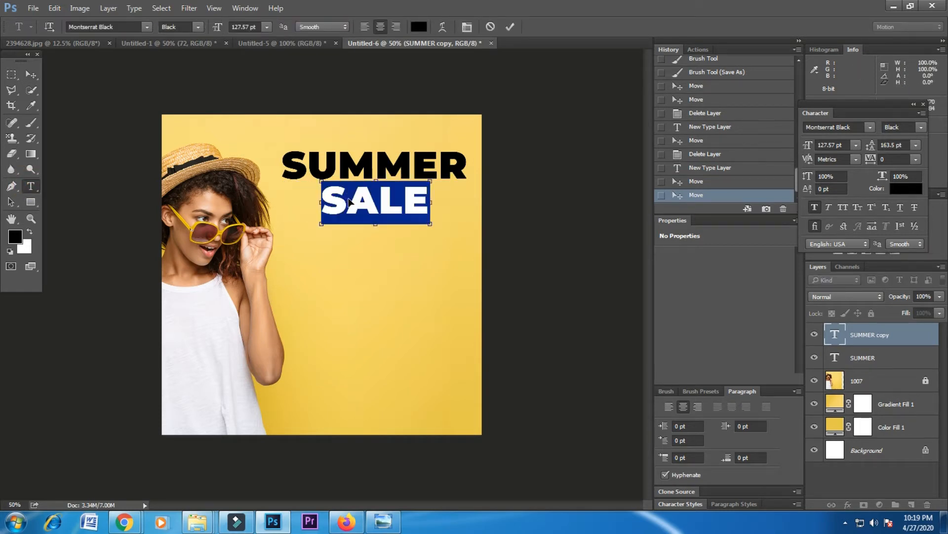
{"action": "left_click", "coordinate": [198, 27]}
{"action": "left_click", "coordinate": [197, 110]}
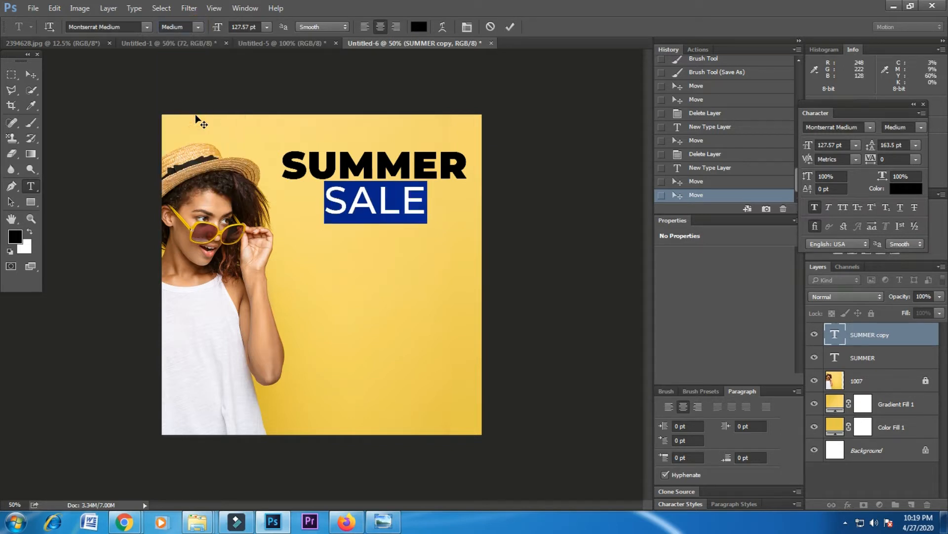
{"action": "left_click", "coordinate": [197, 27]}
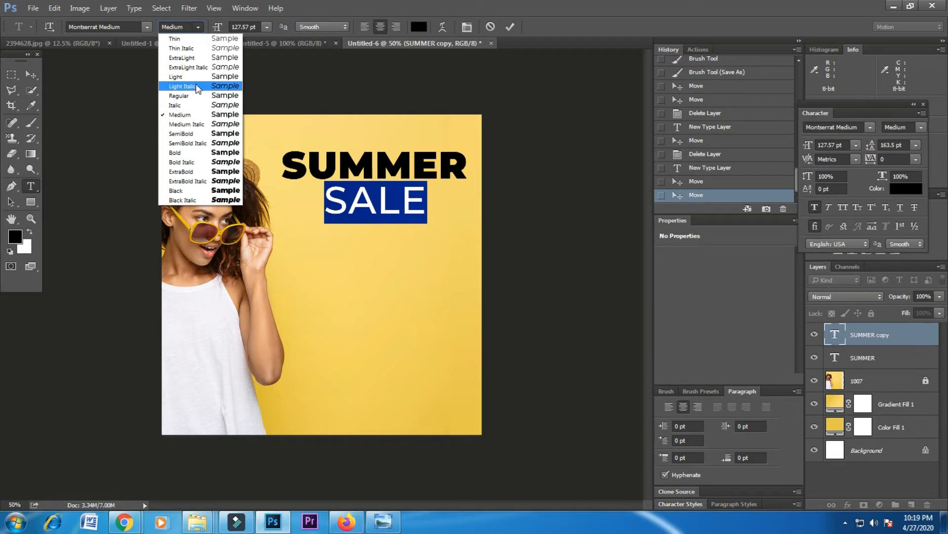
{"action": "left_click", "coordinate": [194, 95]}
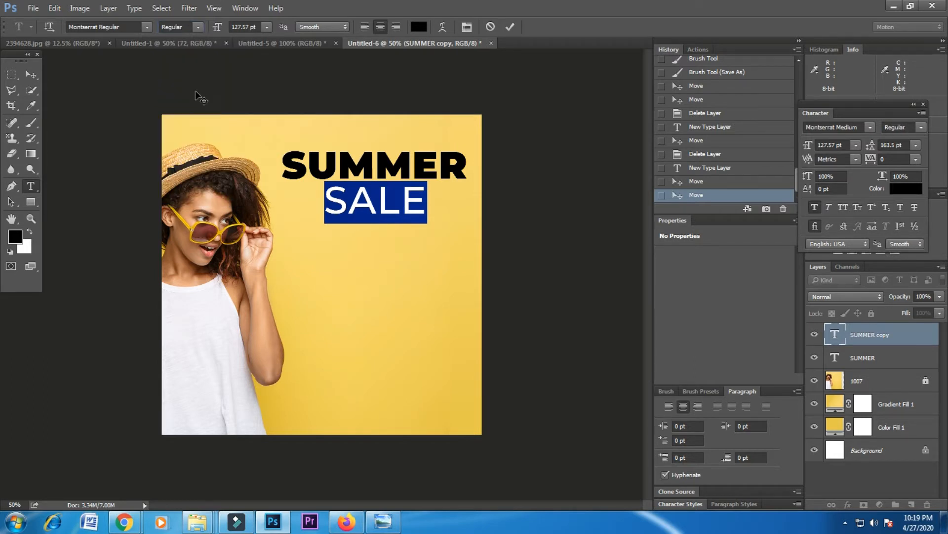
- Move SALE under the right end of SUMMER and scale it down proportionally to about 88.6 pt
{"action": "left_click", "coordinate": [30, 74]}
{"action": "left_click_drag", "start_coordinate": [392, 212], "coordinate": [429, 213]}
{"action": "key", "text": "ctrl+t"}
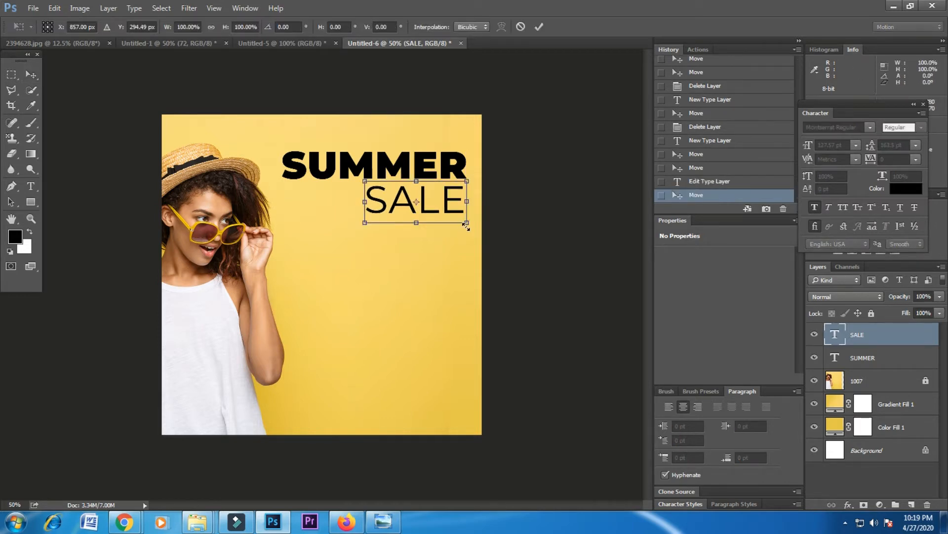
{"action": "left_click_drag", "start_coordinate": [465, 224], "coordinate": [459, 223]}
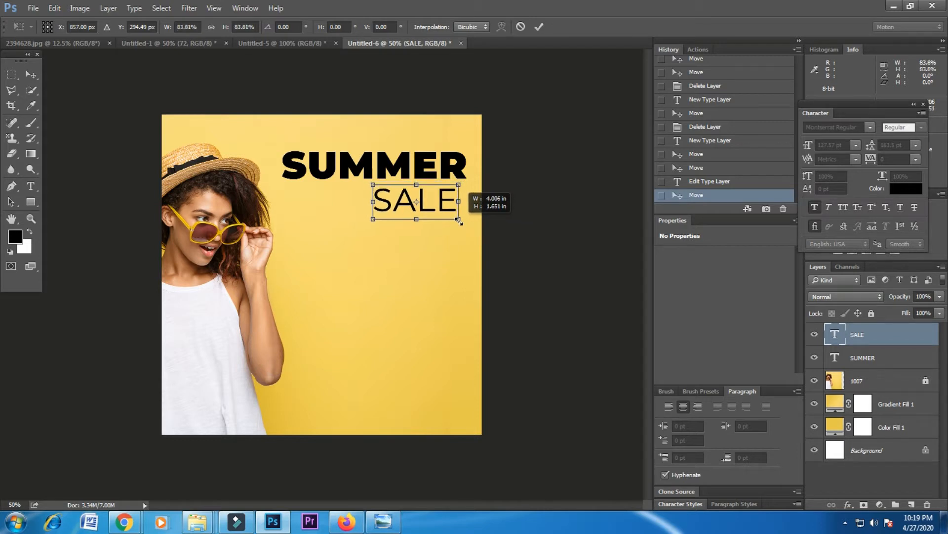
{"action": "mouse_move", "coordinate": [459, 222]}
{"action": "left_mouse_down"}
{"action": "mouse_move", "coordinate": [440, 214]}
{"action": "mouse_move", "coordinate": [463, 216]}
{"action": "mouse_move", "coordinate": [449, 206]}
{"action": "mouse_move", "coordinate": [450, 214]}
{"action": "left_mouse_up"}
{"action": "key", "text": "Return"}
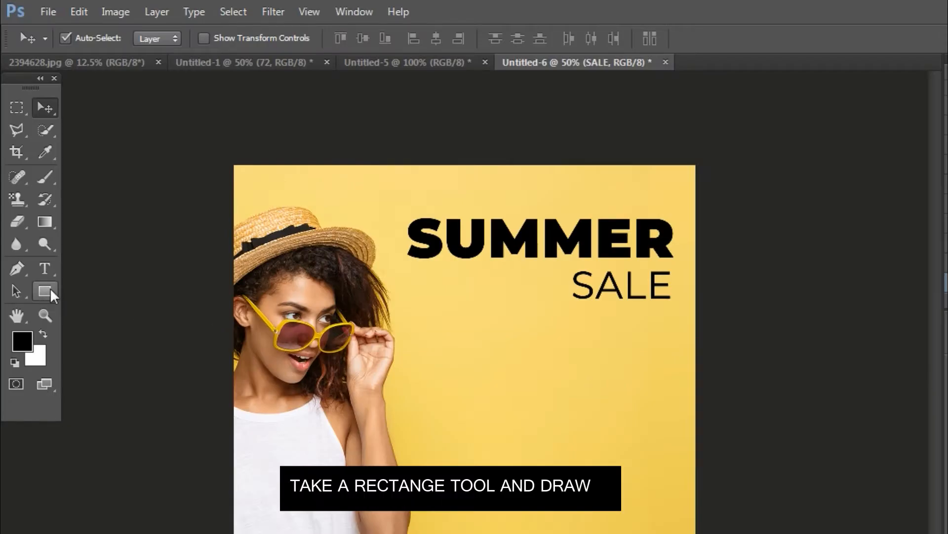
- Draw a thin horizontal rectangle about 194 × 12 px in the empty area below SALE
{"action": "left_click", "coordinate": [46, 292]}
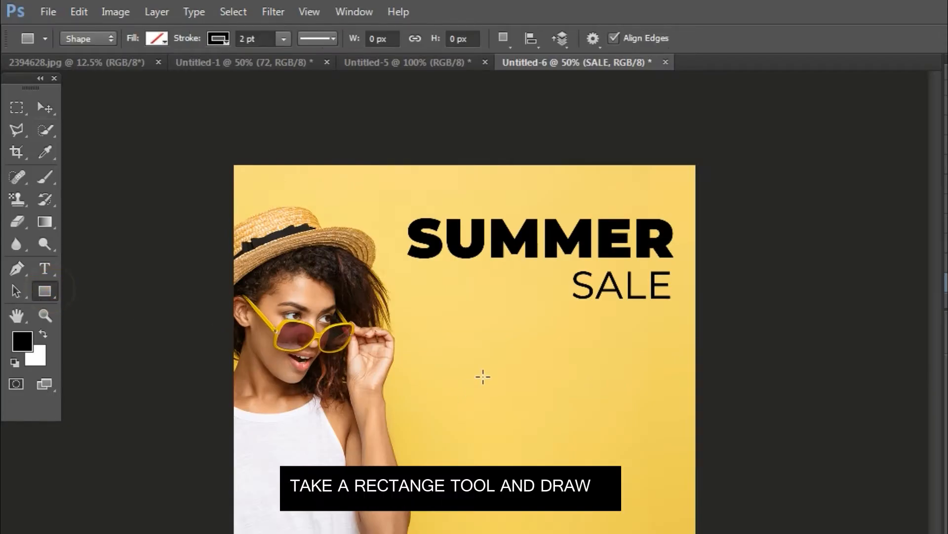
{"action": "left_click_drag", "start_coordinate": [455, 364], "coordinate": [532, 366]}
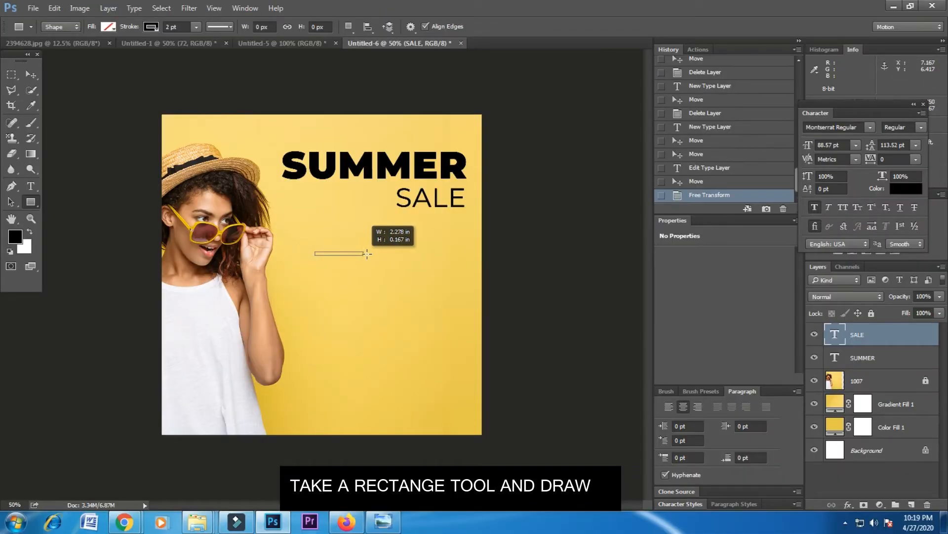
{"action": "left_click_drag", "start_coordinate": [369, 254], "coordinate": [373, 254]}
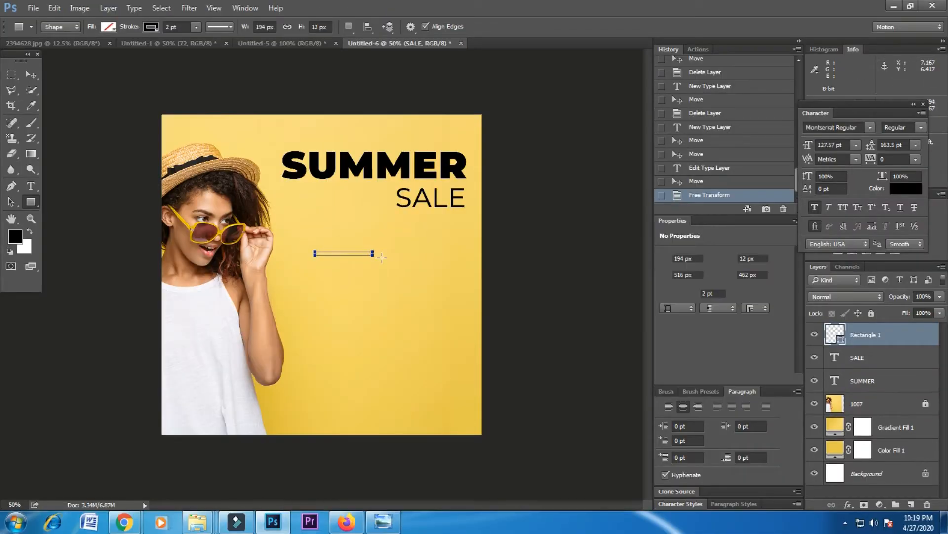
- Fill the thin rectangle with black (000000) and remove its stroke
{"action": "left_click", "coordinate": [115, 28]}
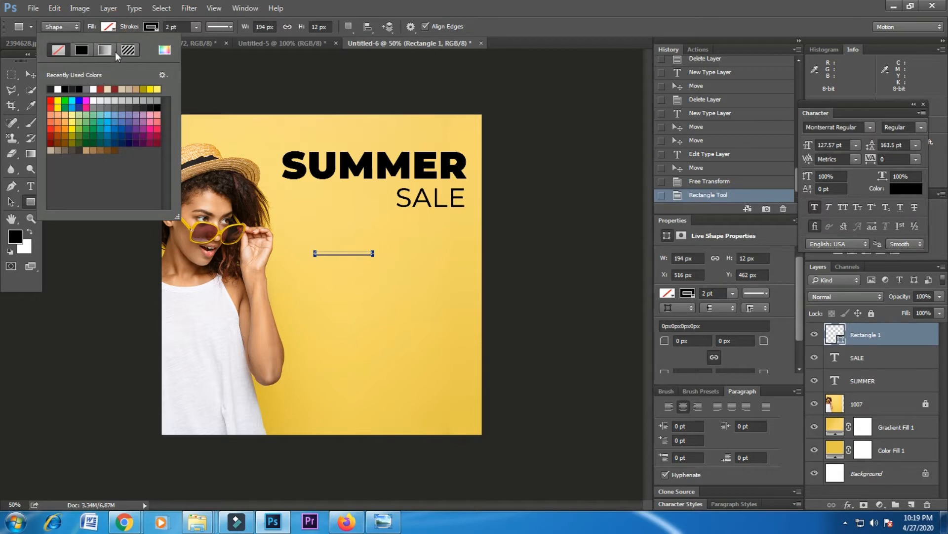
{"action": "left_click", "coordinate": [165, 50]}
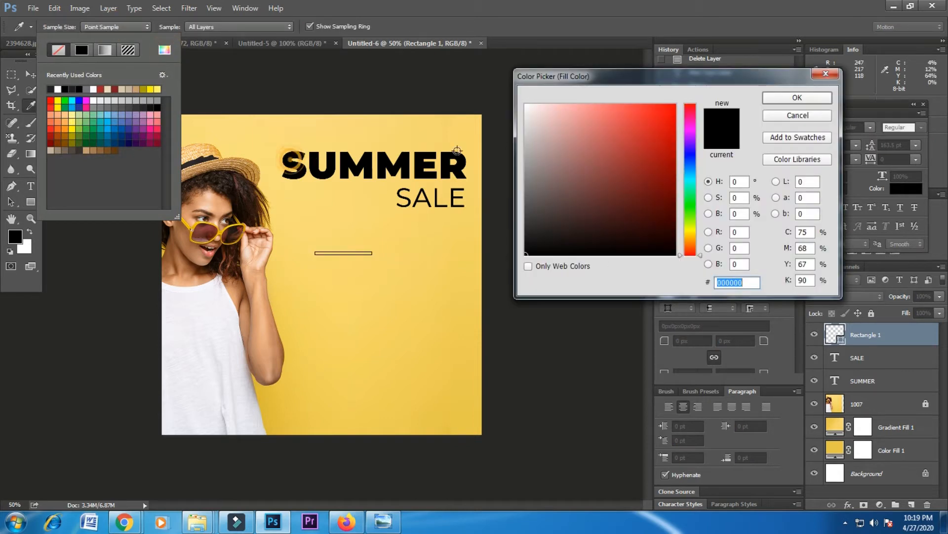
{"action": "left_click", "coordinate": [776, 100]}
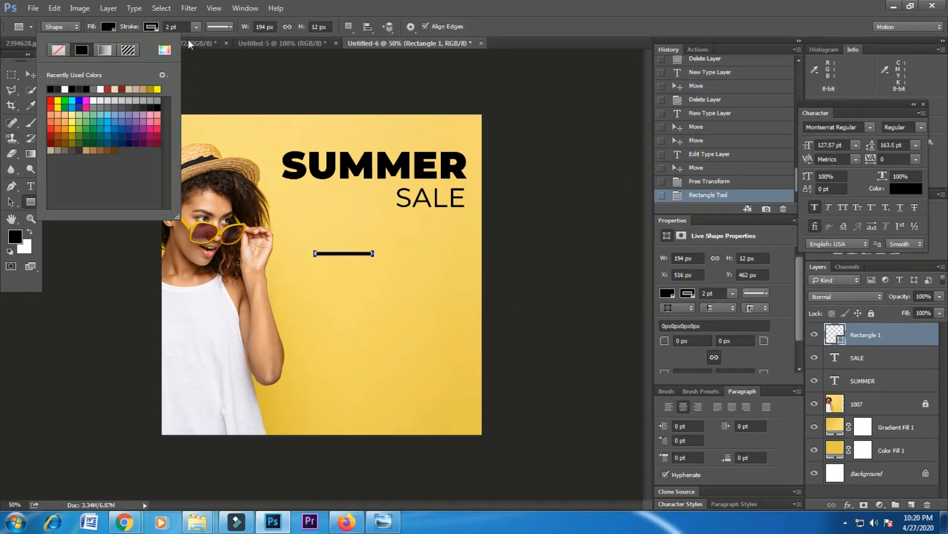
{"action": "left_click", "coordinate": [150, 26]}
{"action": "left_click", "coordinate": [150, 27]}
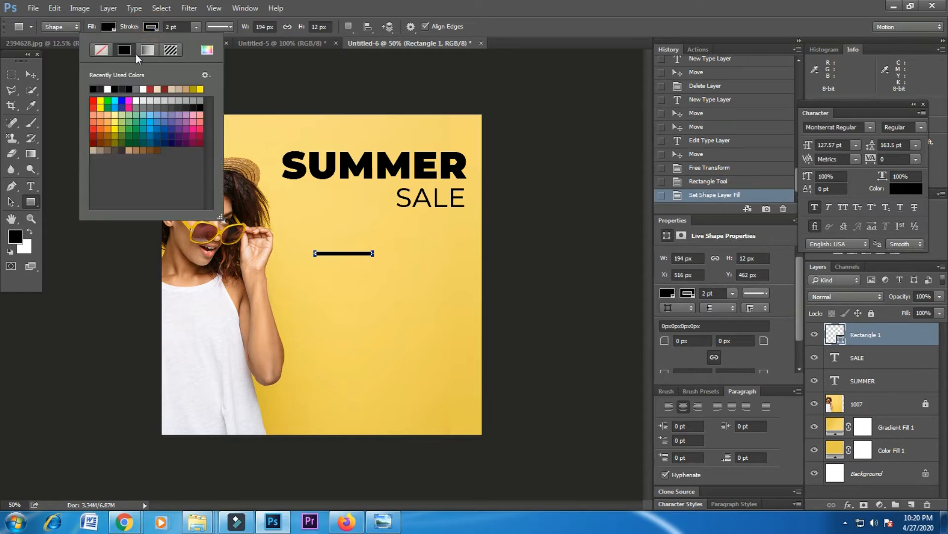
{"action": "left_click", "coordinate": [106, 52]}
{"action": "left_click", "coordinate": [31, 74]}
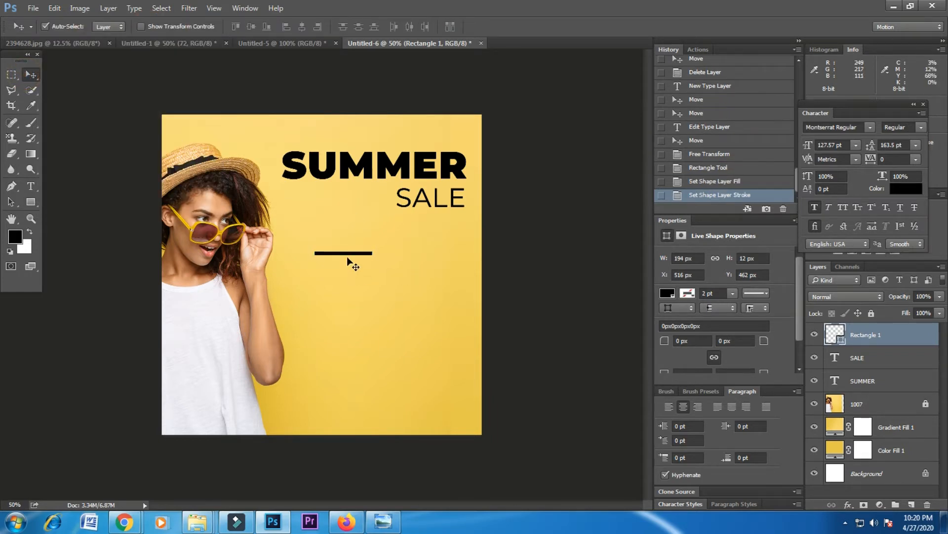
- Place the thin bar just below SALE as an underline and stretch it to about 231 px to match the word's width
{"action": "left_click_drag", "start_coordinate": [357, 257], "coordinate": [431, 225]}
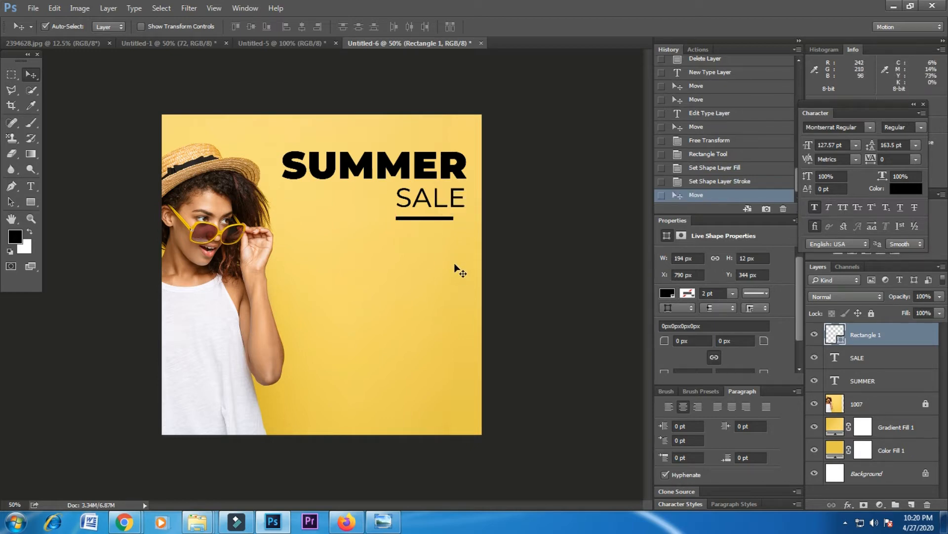
{"action": "key", "text": "ctrl+t"}
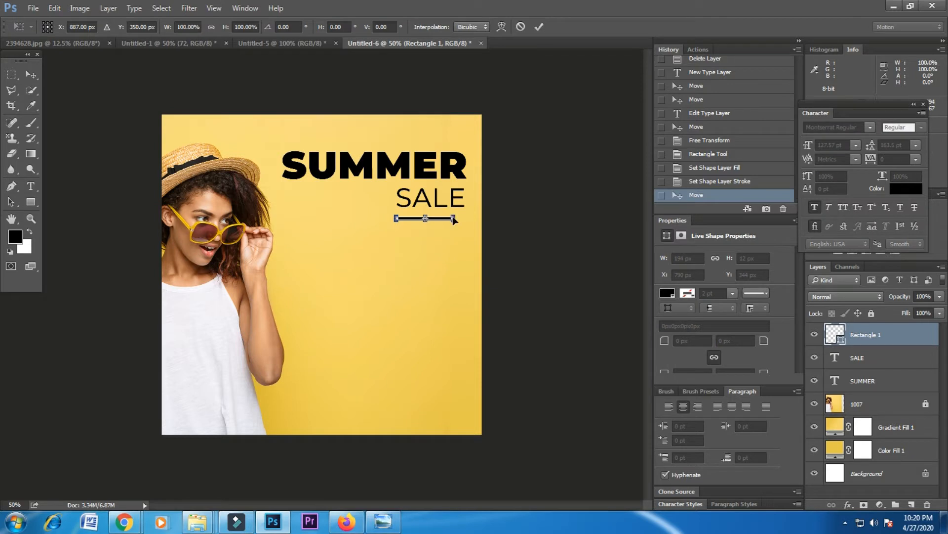
{"action": "left_click_drag", "start_coordinate": [453, 218], "coordinate": [467, 218]}
{"action": "key", "text": "Up"}
{"action": "key", "text": "Up"}
{"action": "key", "text": "Up"}
{"action": "key", "text": "Up"}
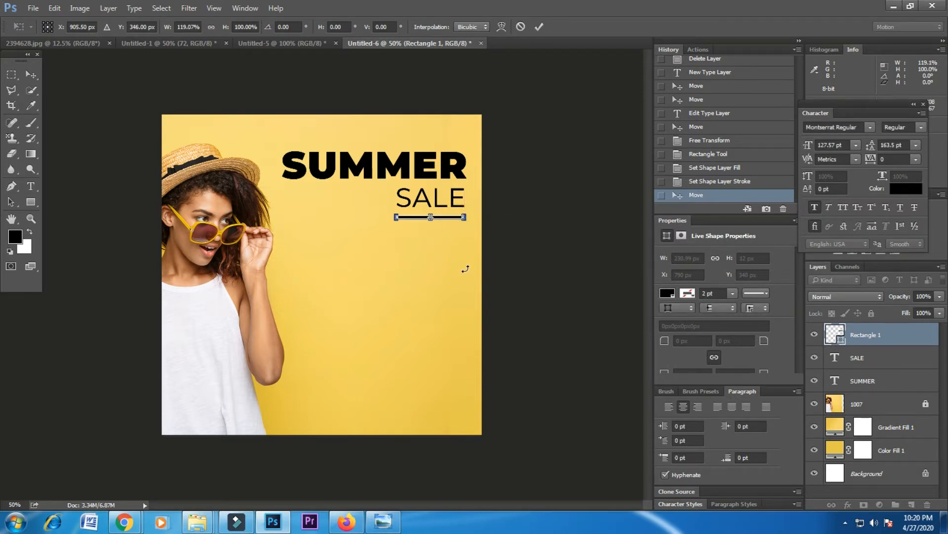
{"action": "key", "text": "Return"}
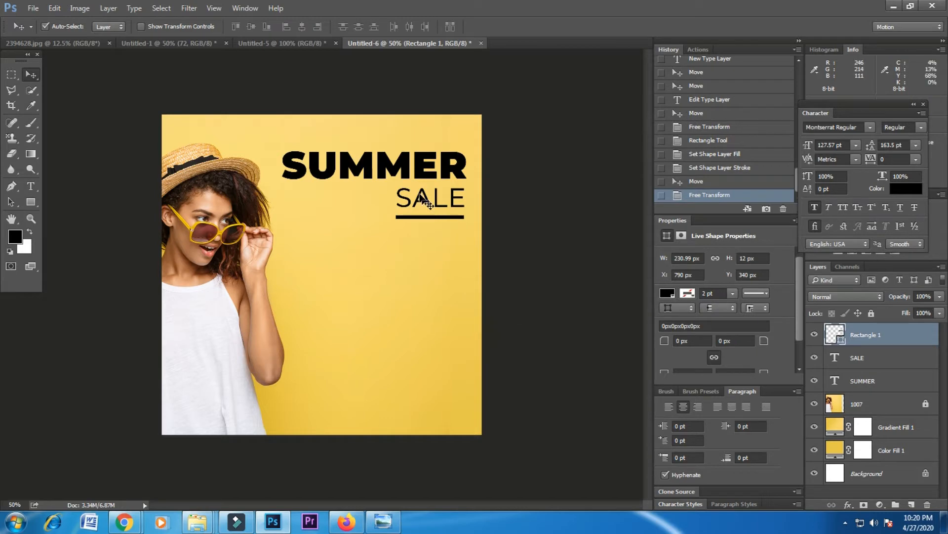
- Duplicate SALE twice and SUMMER once below the underline, and replace the SUMMER copy's text with 50%
{"action": "left_click_drag", "start_coordinate": [421, 197], "coordinate": [431, 318]}
{"action": "left_click_drag", "start_coordinate": [417, 165], "coordinate": [419, 264]}
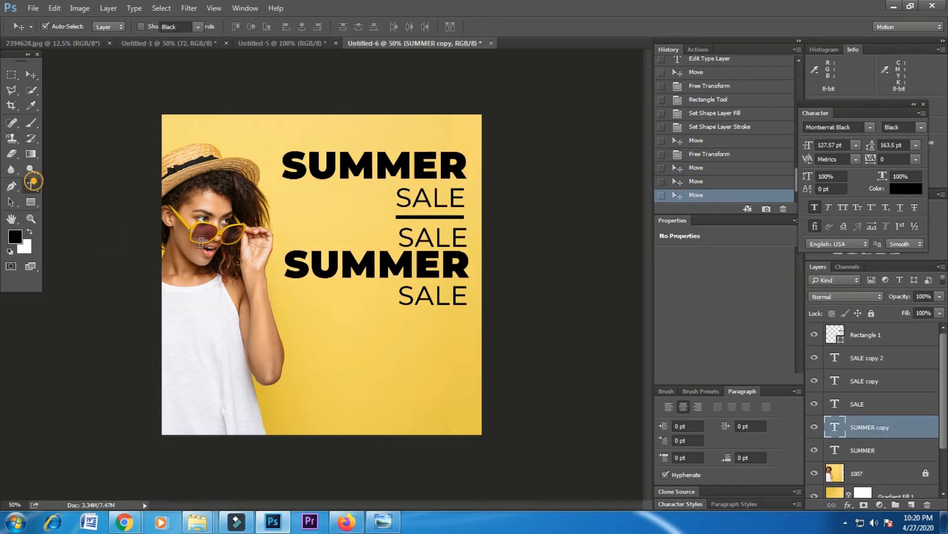
{"action": "left_click", "coordinate": [30, 186]}
{"action": "left_click", "coordinate": [424, 264]}
{"action": "double_click", "coordinate": [425, 265]}
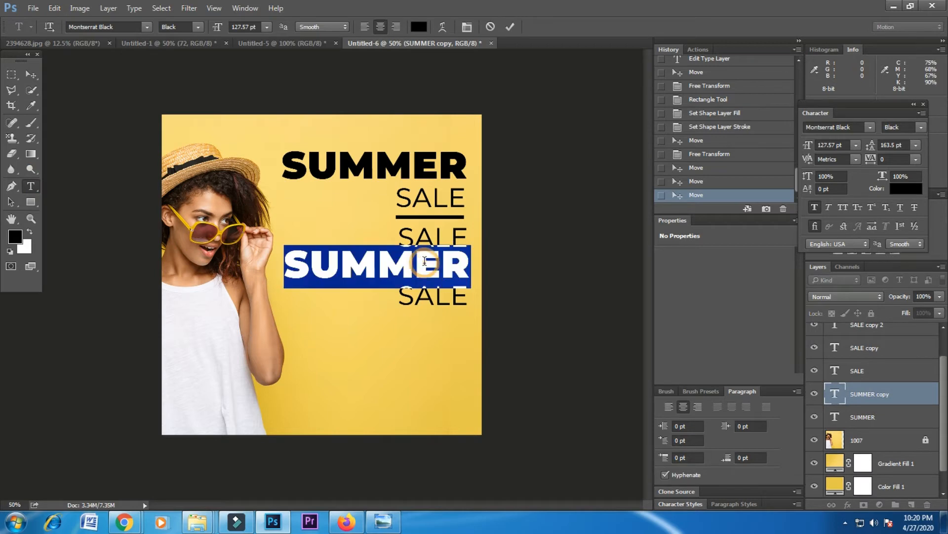
{"action": "left_click", "coordinate": [425, 261]}
{"action": "key", "text": "ctrl+a"}
{"action": "type", "text": "50"}
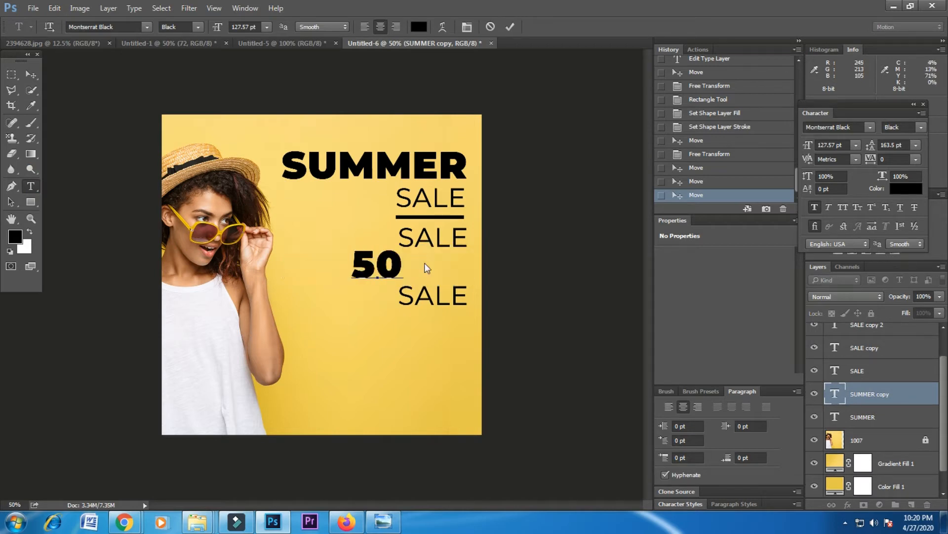
{"action": "type", "text": "%"}
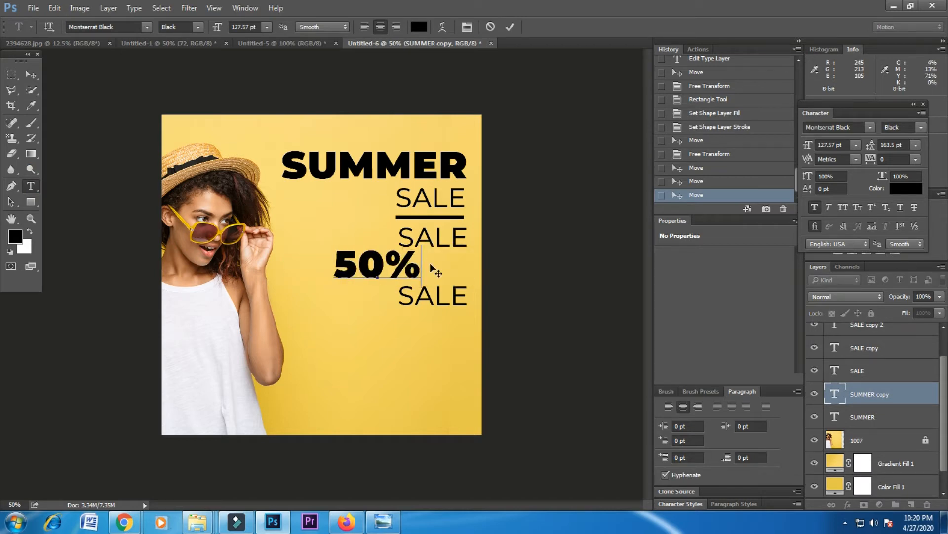
- Resize the 50% text slightly with Free Transform and align its right end with the heading above
{"action": "left_click", "coordinate": [30, 74]}
{"action": "key", "text": "ctrl+t"}
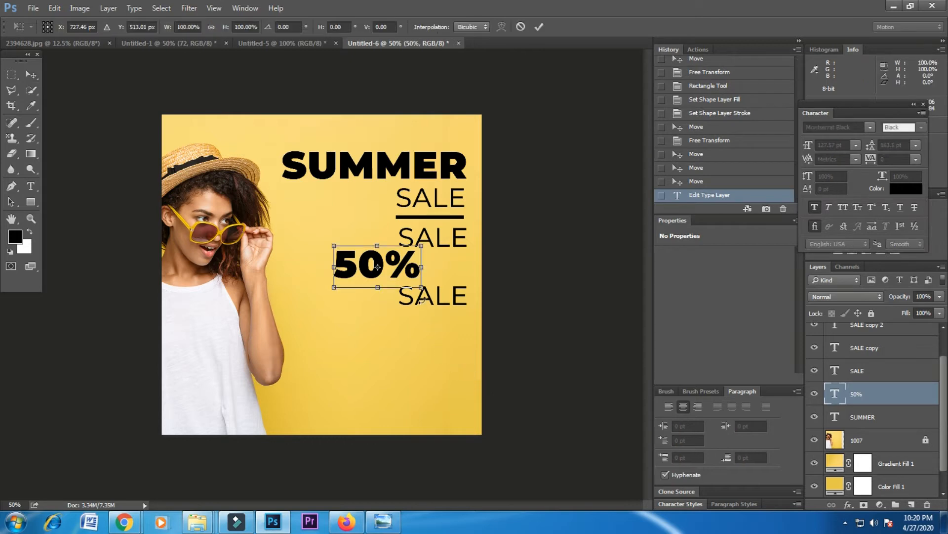
{"action": "left_click_drag", "start_coordinate": [424, 287], "coordinate": [446, 314]}
{"action": "key", "text": "Return"}
- Position the SALE copy above 50% and scale it down to about 79%
{"action": "mouse_move", "coordinate": [443, 243]}
{"action": "left_mouse_down"}
{"action": "mouse_move", "coordinate": [463, 255]}
{"action": "mouse_move", "coordinate": [457, 247]}
{"action": "left_mouse_up"}
{"action": "key", "text": "ctrl+t"}
{"action": "key", "text": "Return"}
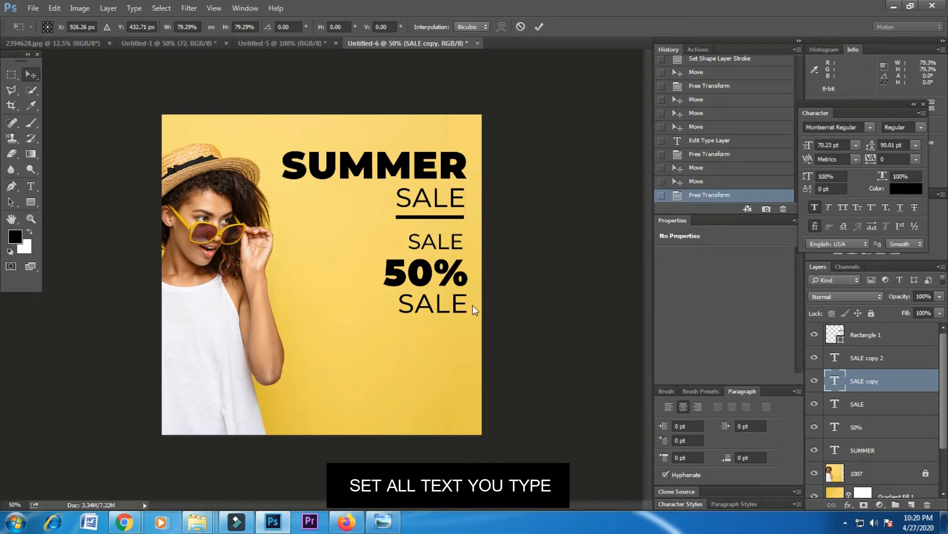
- Replace the SALE copy above 50% with GET and align it with the right end of the text block
{"action": "left_click", "coordinate": [31, 186]}
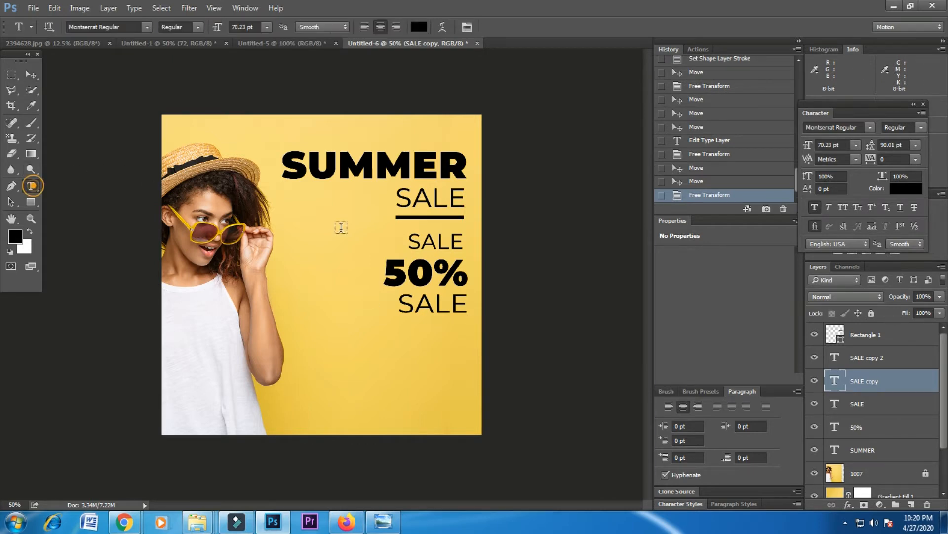
{"action": "double_click", "coordinate": [431, 241]}
{"action": "type", "text": "GET"}
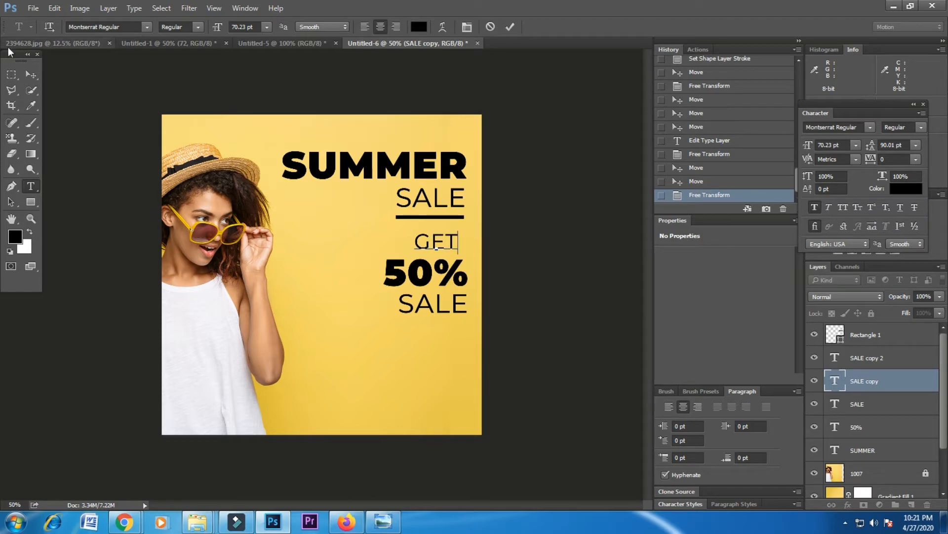
{"action": "left_click", "coordinate": [31, 74]}
{"action": "left_click_drag", "start_coordinate": [442, 250], "coordinate": [462, 232]}
- Replace the SALE copy below 50% with OFF, reduce it to 75.57 pt, and align it with the right end of the text block
{"action": "left_click", "coordinate": [31, 186]}
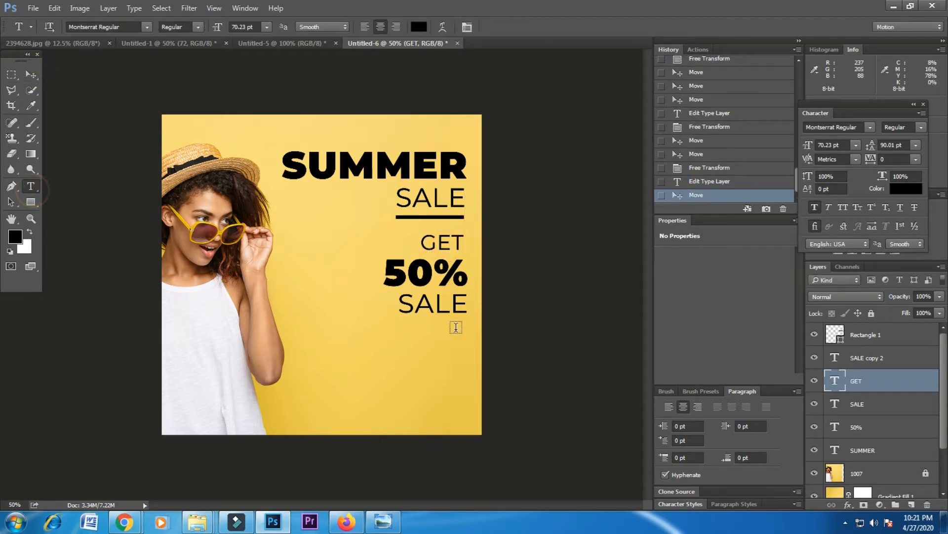
{"action": "double_click", "coordinate": [427, 303]}
{"action": "type", "text": "OFF"}
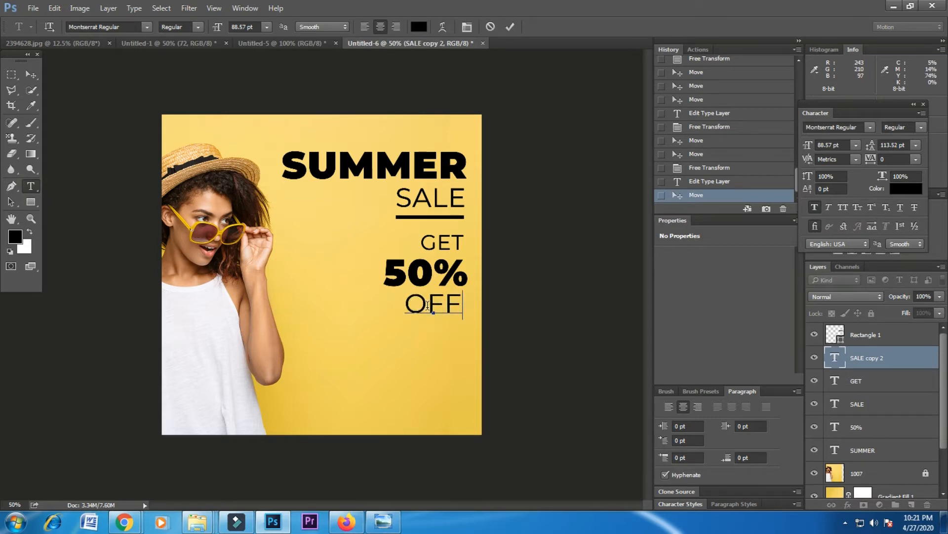
{"action": "key", "text": "ctrl+a"}
{"action": "left_click_drag", "start_coordinate": [217, 29], "coordinate": [209, 30]}
{"action": "left_click", "coordinate": [31, 74]}
{"action": "left_click_drag", "start_coordinate": [445, 308], "coordinate": [453, 307]}
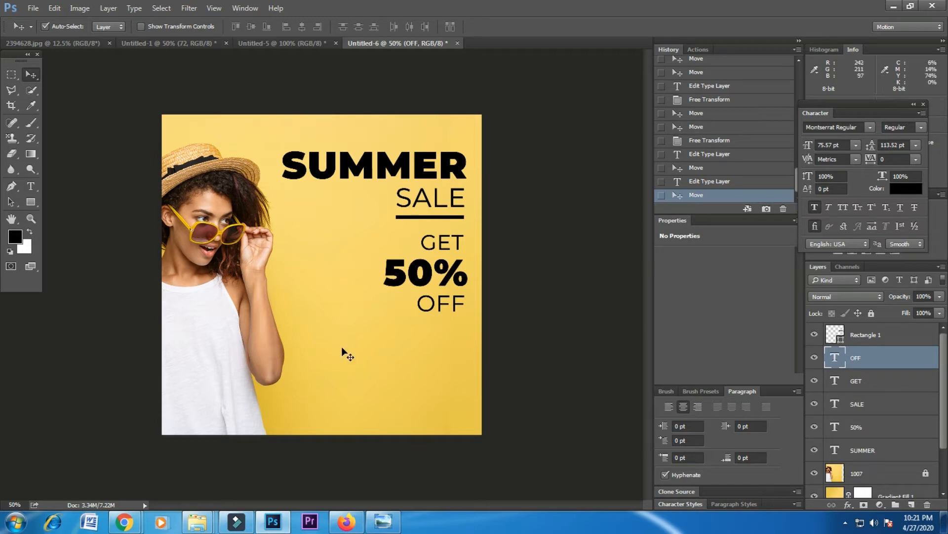
- Draw a black, strokeless rectangle about 730 × 118 px below OFF, extending to the canvas's right edge
{"action": "left_click", "coordinate": [31, 202]}
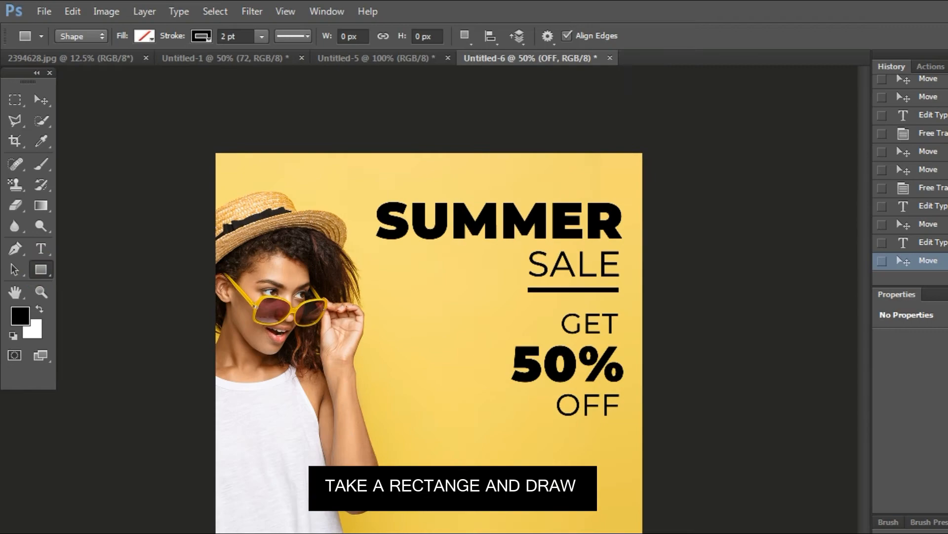
{"action": "left_click", "coordinate": [947, 346]}
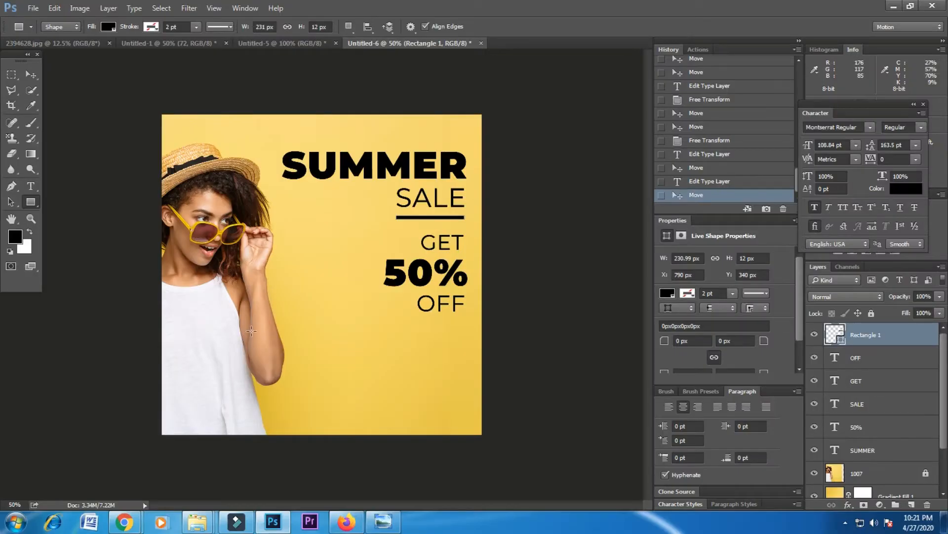
{"action": "left_click_drag", "start_coordinate": [265, 327], "coordinate": [481, 362]}
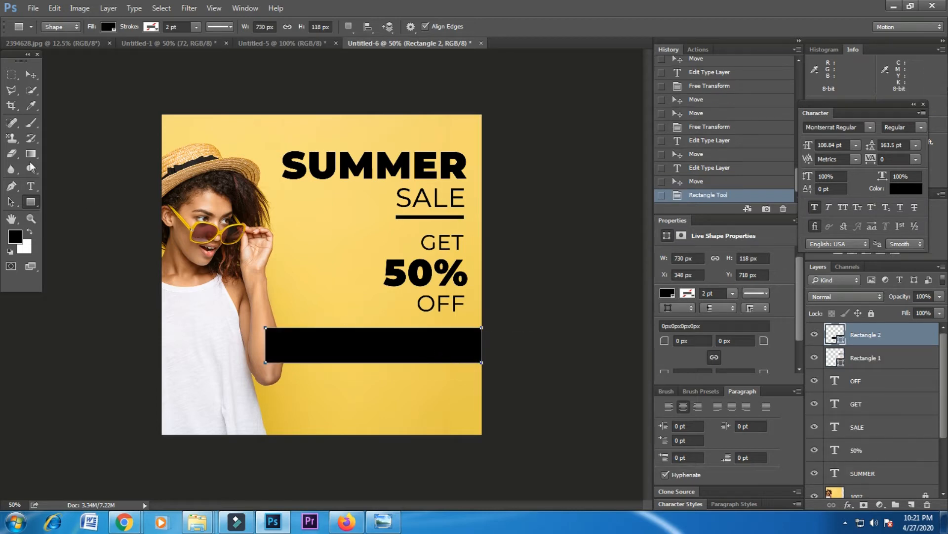
- Enlarge the black bar to 752 × 150 px and shift it slightly lower, keeping it running past the canvas's right edge
{"action": "left_click", "coordinate": [30, 74]}
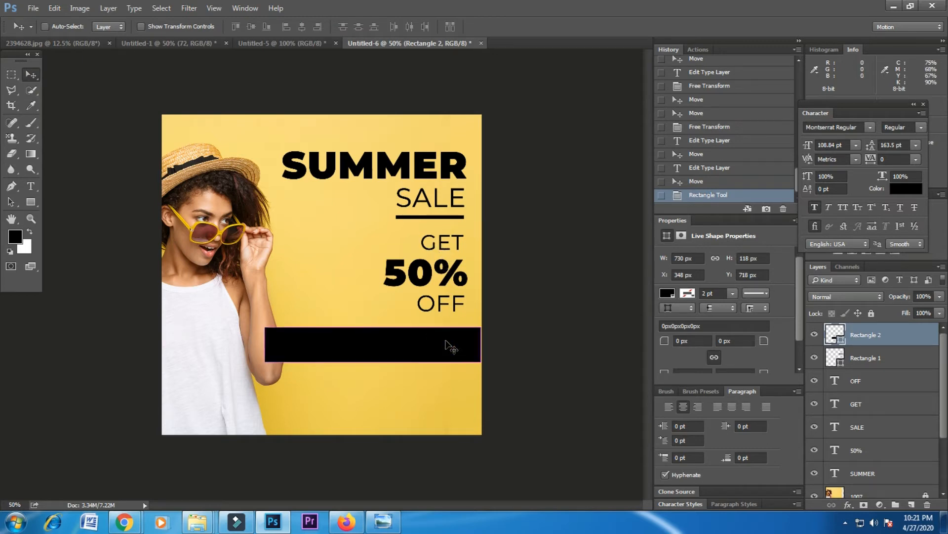
{"action": "key", "text": "ctrl+t"}
{"action": "left_click_drag", "start_coordinate": [482, 346], "coordinate": [486, 346]}
{"action": "key", "text": "Return"}
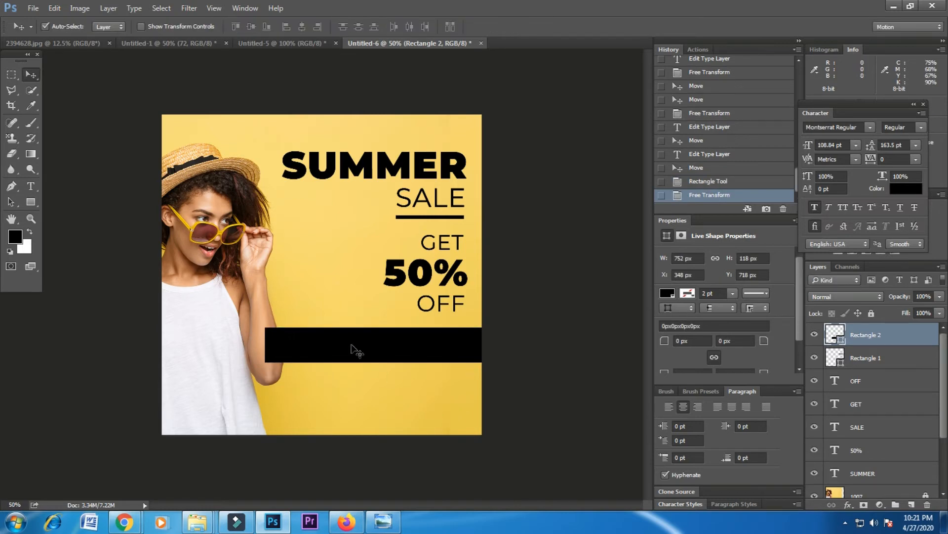
{"action": "key", "text": "ctrl+t"}
{"action": "left_click_drag", "start_coordinate": [379, 365], "coordinate": [402, 364]}
{"action": "key", "text": "Return"}
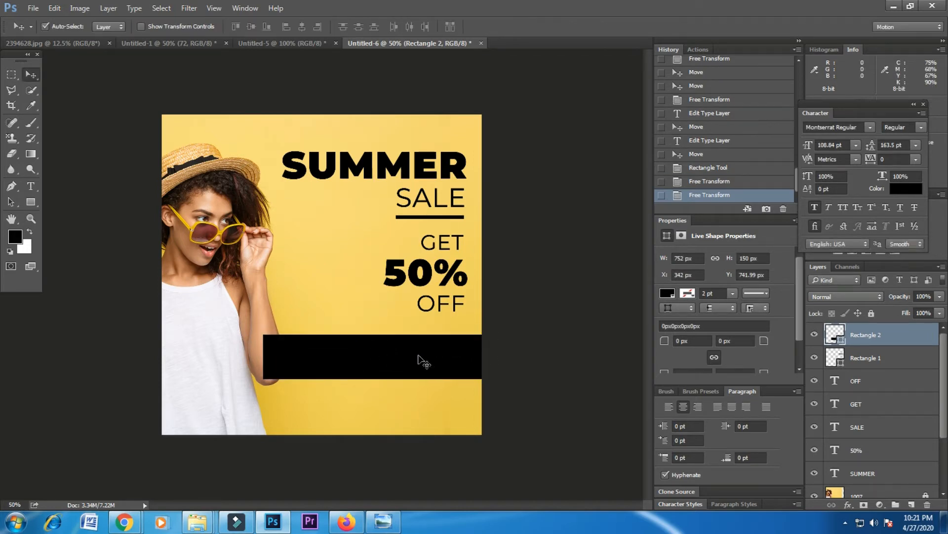
{"action": "left_click", "coordinate": [536, 400]}
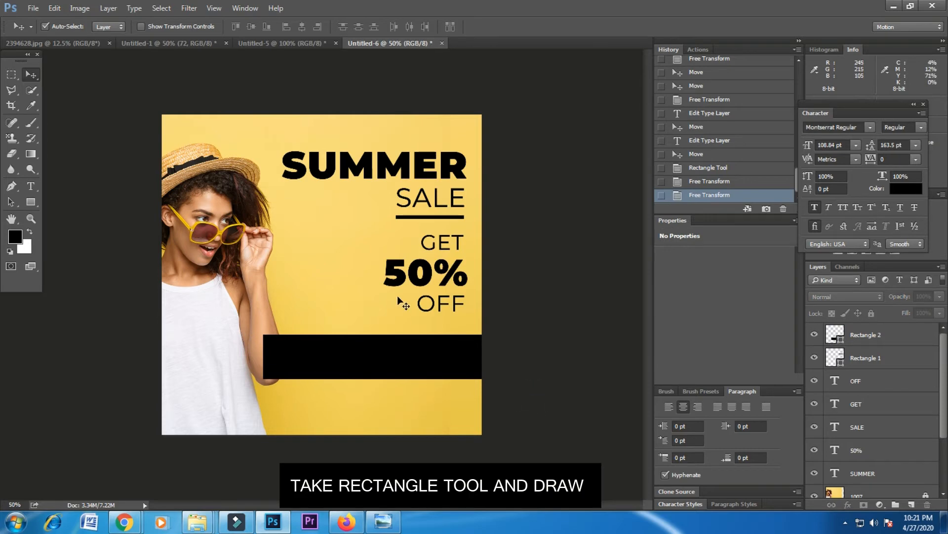
- Duplicate OFF onto the black bar, bring the copy above all other layers and recolour it with the background yellow #f8d96d
{"action": "left_click_drag", "start_coordinate": [428, 310], "coordinate": [338, 348]}
{"action": "left_click_drag", "start_coordinate": [871, 382], "coordinate": [869, 327]}
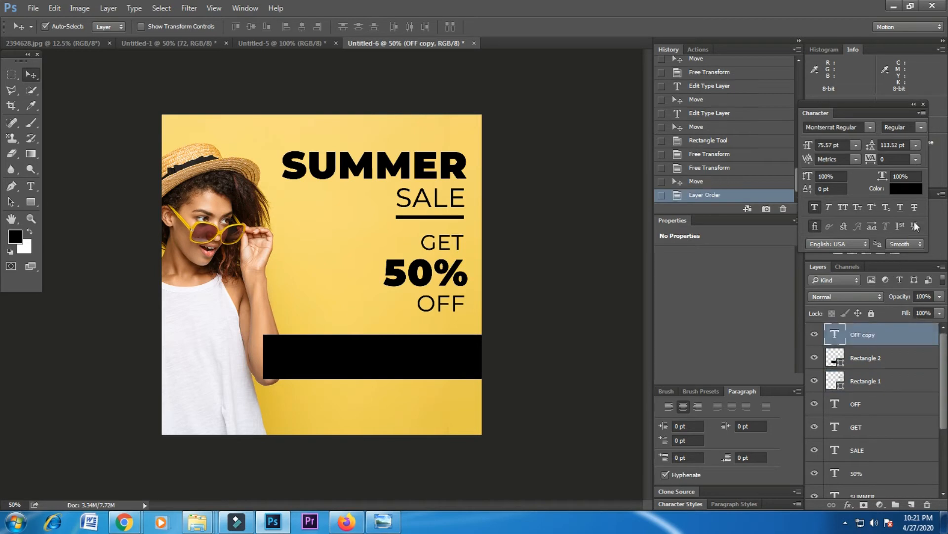
{"action": "left_click", "coordinate": [917, 193]}
{"action": "left_click", "coordinate": [342, 299]}
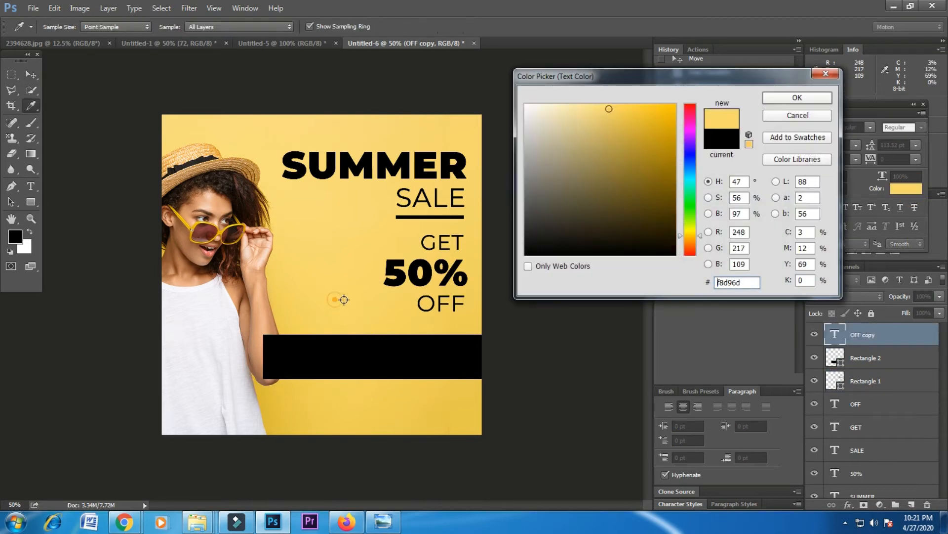
{"action": "left_click", "coordinate": [784, 101]}
- Replace the yellow OFF copy on the bar with ON ALL BRANDED and reduce it to 56.57 pt
{"action": "left_click", "coordinate": [31, 186]}
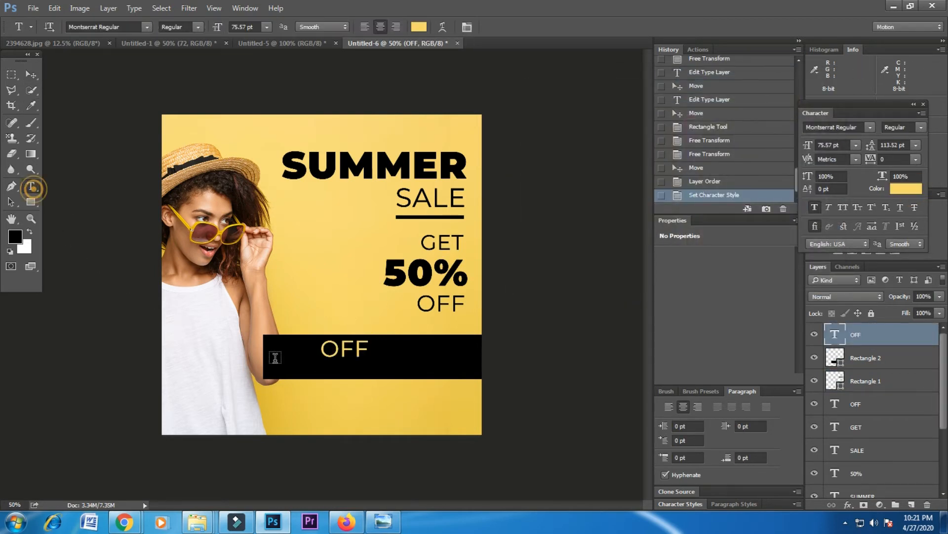
{"action": "double_click", "coordinate": [344, 348]}
{"action": "type", "text": "ON ALL "}
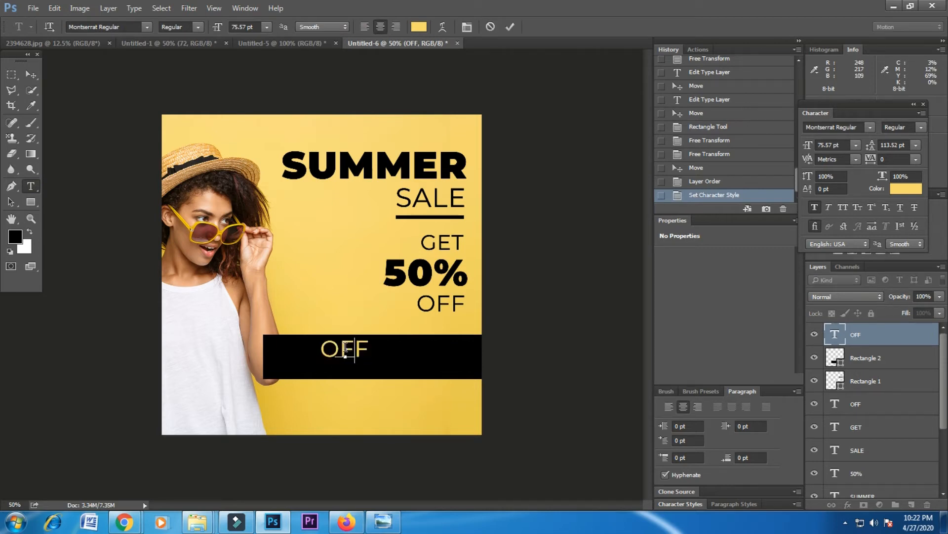
{"action": "type", "text": "BRANDED"}
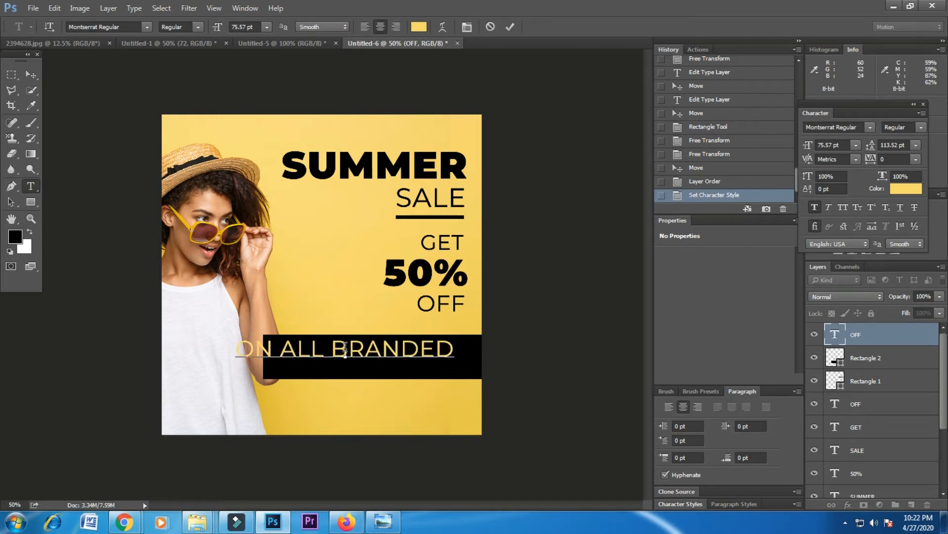
{"action": "key", "text": "ctrl+a"}
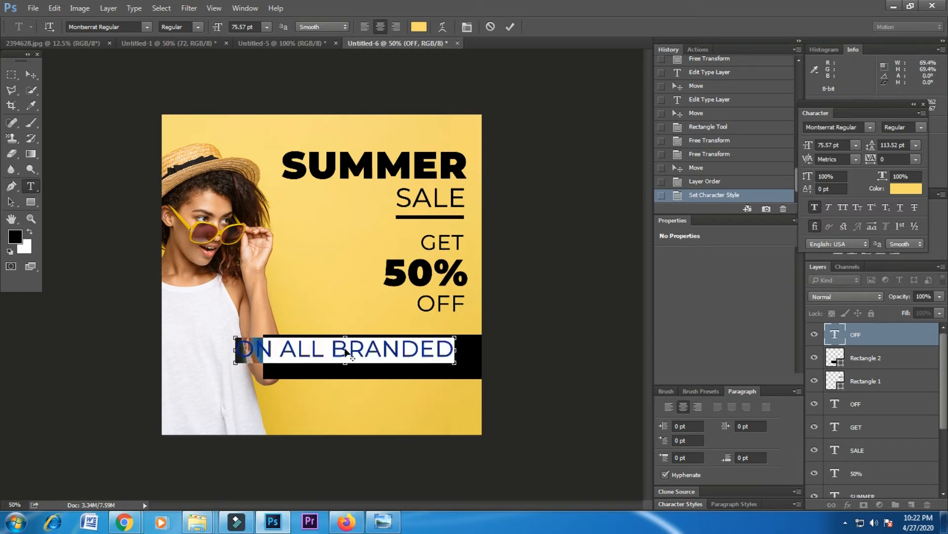
{"action": "left_click_drag", "start_coordinate": [221, 30], "coordinate": [207, 30]}
{"action": "left_click", "coordinate": [30, 74]}
- Centre ON ALL BRANDED horizontally on the black bar and nudge it into the bar's upper half
{"action": "left_click_drag", "start_coordinate": [410, 357], "coordinate": [432, 362]}
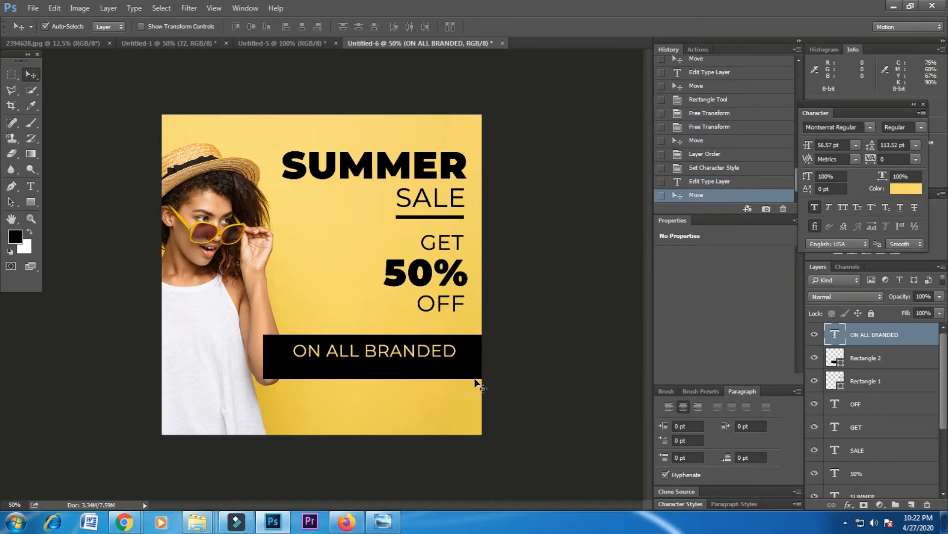
{"action": "key", "text": "Up"}
{"action": "key", "text": "Up"}
{"action": "key", "text": "Up"}
{"action": "key", "text": "Up"}
{"action": "key", "text": "Up"}
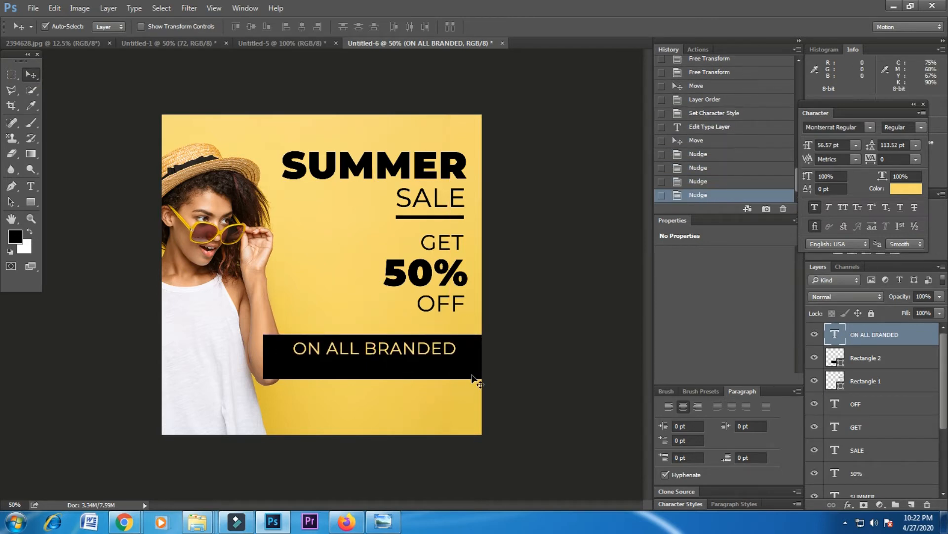
{"action": "key", "text": "Down"}
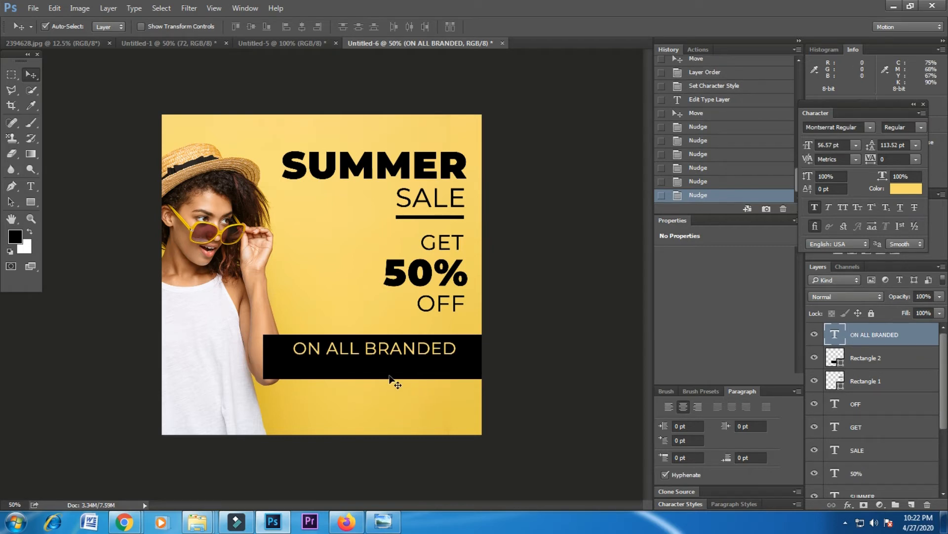
- Scale ON ALL BRANDED down to 86.74% and nudge it slightly higher on the bar
{"action": "key", "text": "ctrl+t"}
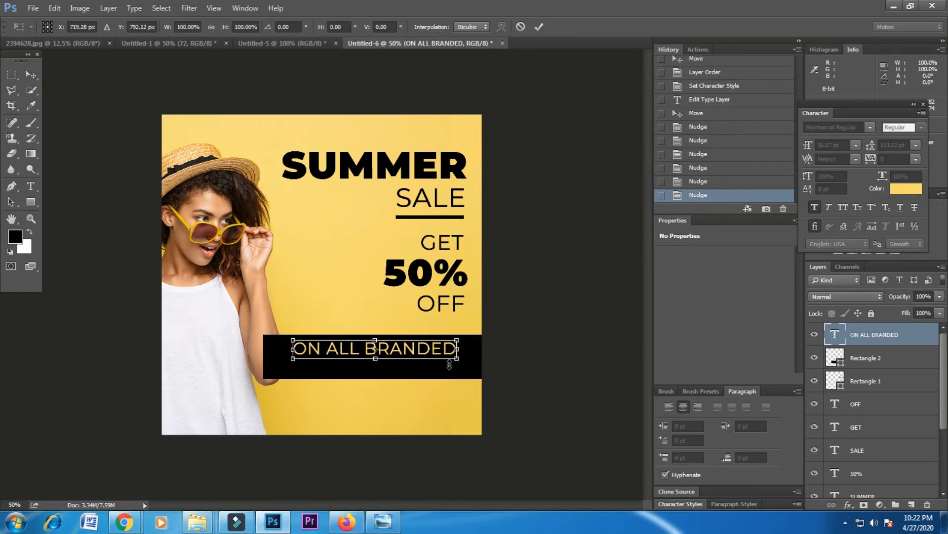
{"action": "left_click_drag", "start_coordinate": [459, 364], "coordinate": [405, 347]}
{"action": "key", "text": "Up"}
{"action": "key", "text": "Up"}
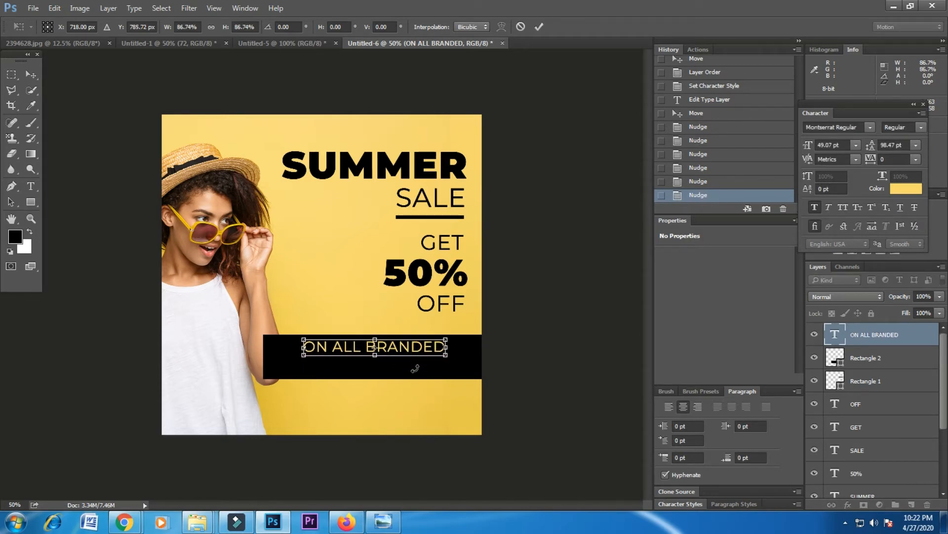
{"action": "key", "text": "Return"}
{"action": "left_click", "coordinate": [398, 429]}
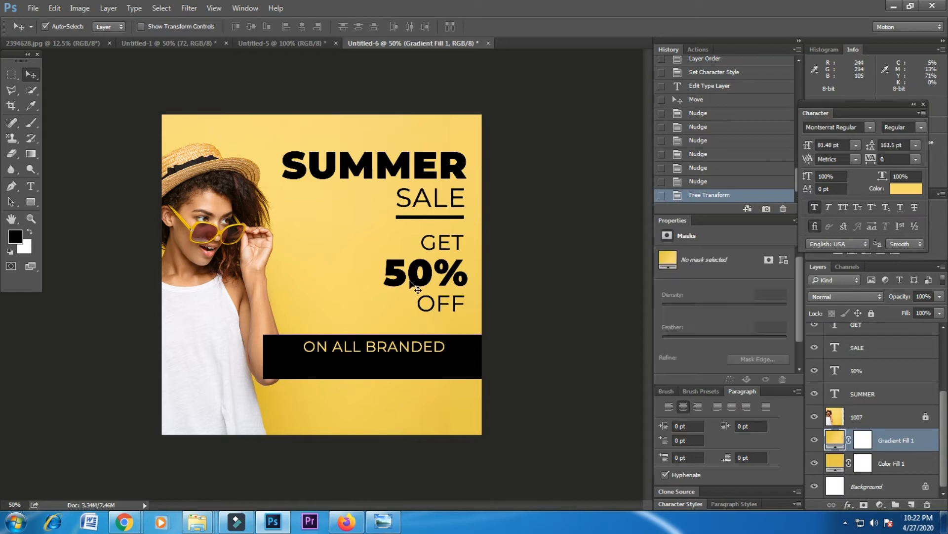
- Duplicate 50% onto the black bar, bring the copy above all other layers and recolour it with the yellow sampled from the background
{"action": "left_click_drag", "start_coordinate": [410, 279], "coordinate": [381, 378]}
{"action": "left_click_drag", "start_coordinate": [325, 386], "coordinate": [325, 372]}
{"action": "left_click_drag", "start_coordinate": [862, 371], "coordinate": [867, 326]}
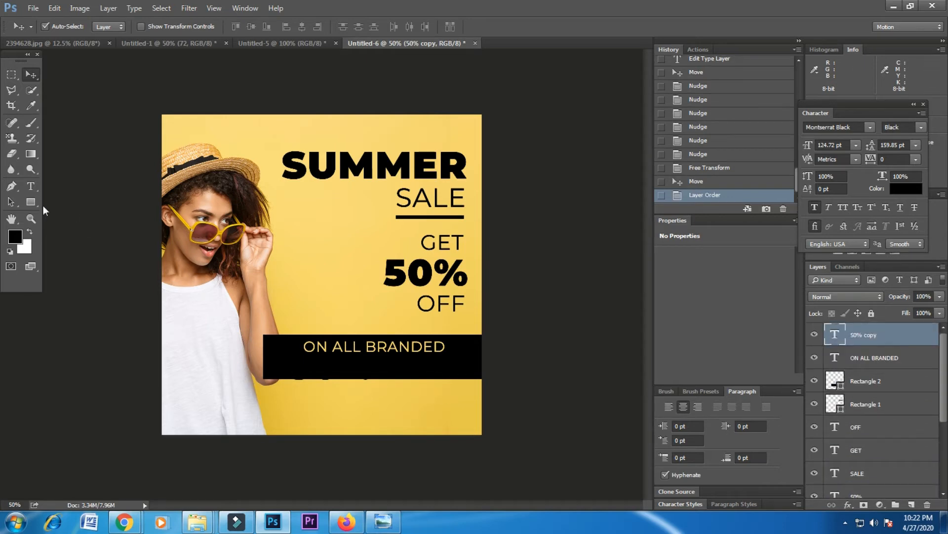
{"action": "left_click", "coordinate": [904, 190]}
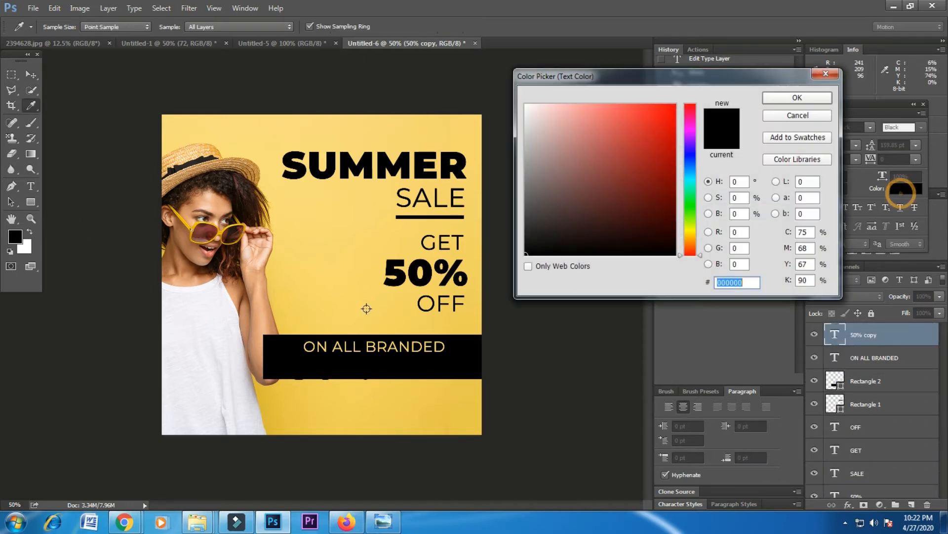
{"action": "left_click", "coordinate": [326, 286]}
{"action": "left_click", "coordinate": [790, 96]}
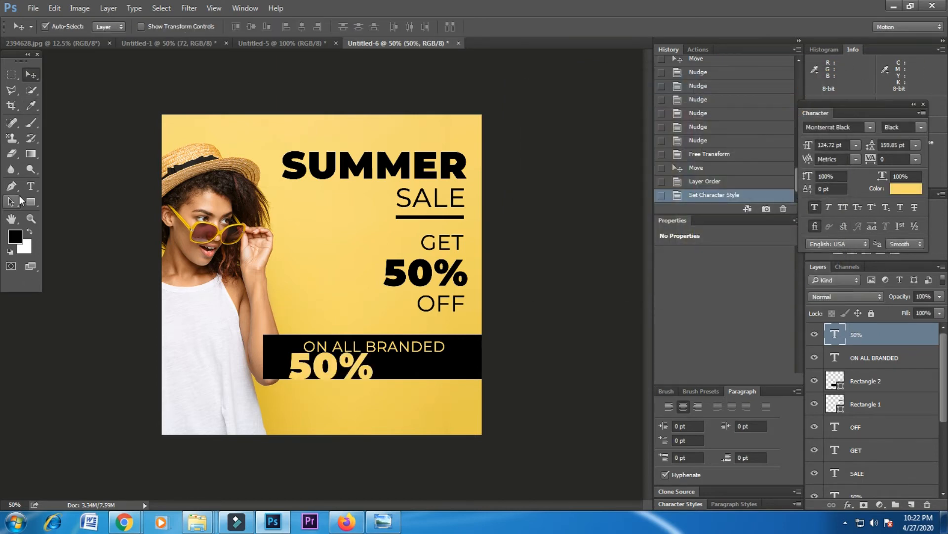
- Replace the yellow 50% copy on the bar with SUNGLASSES
{"action": "left_click", "coordinate": [30, 186]}
{"action": "double_click", "coordinate": [303, 370]}
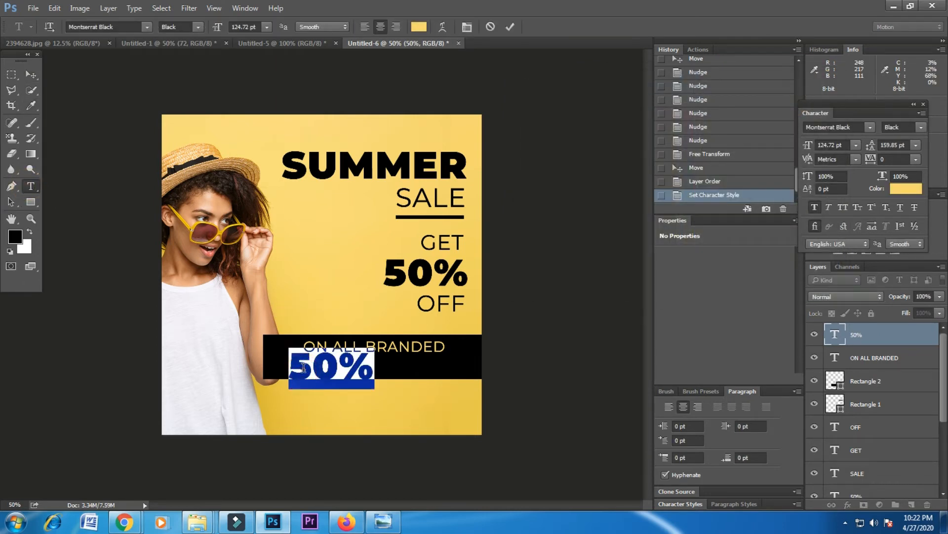
{"action": "type", "text": "S"}
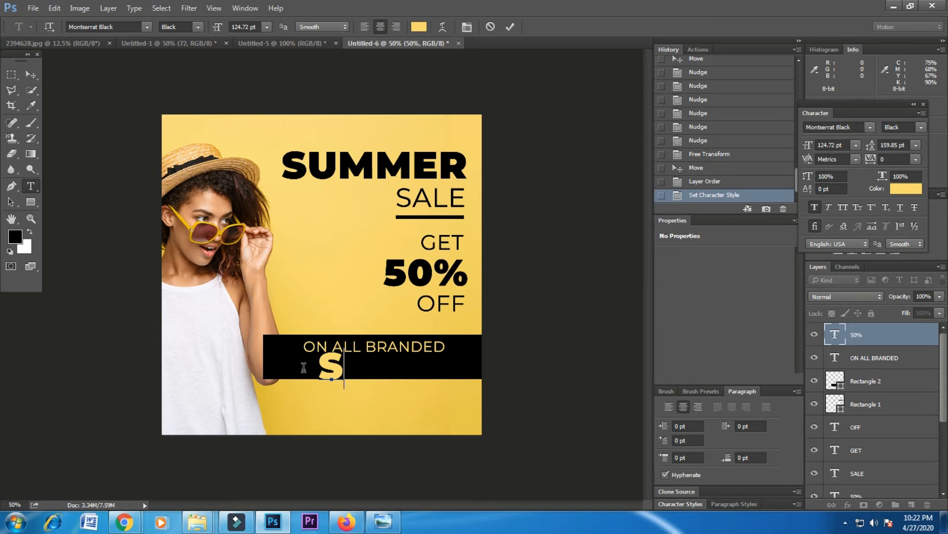
{"action": "type", "text": "UN"}
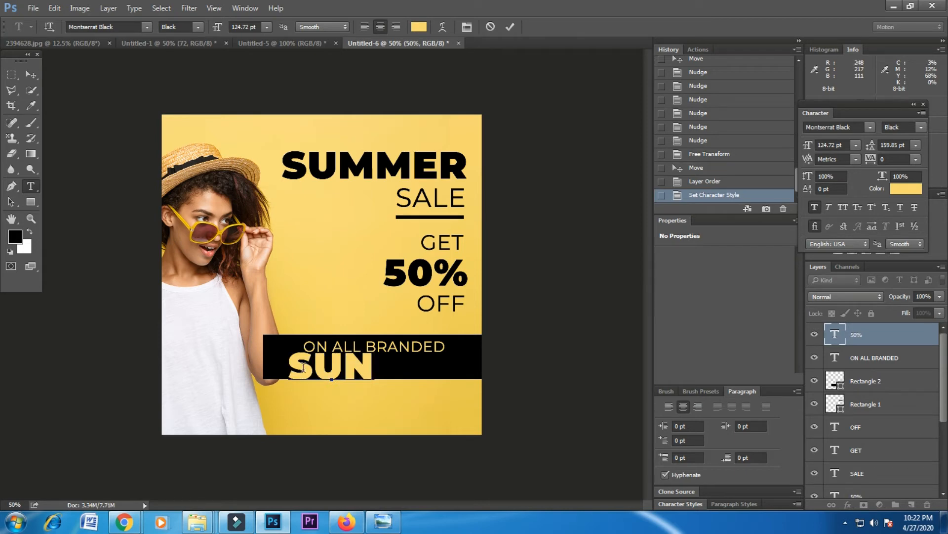
{"action": "type", "text": "GLA"}
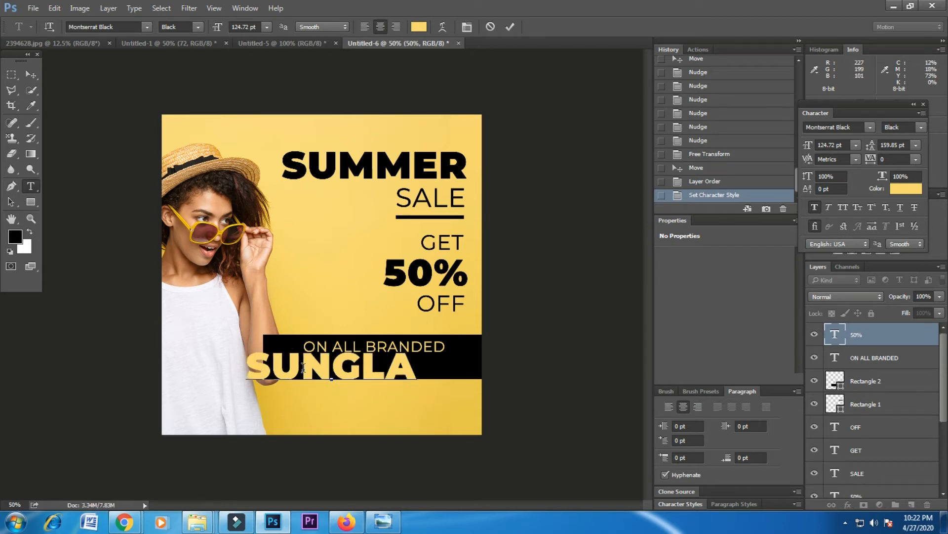
{"action": "type", "text": "SSES"}
{"action": "key", "text": "ctrl"}
- Set SUNGLASSES to Montserrat Medium at 77.72 pt and centre it beneath ON ALL BRANDED on the bar
{"action": "key", "text": "ctrl+a"}
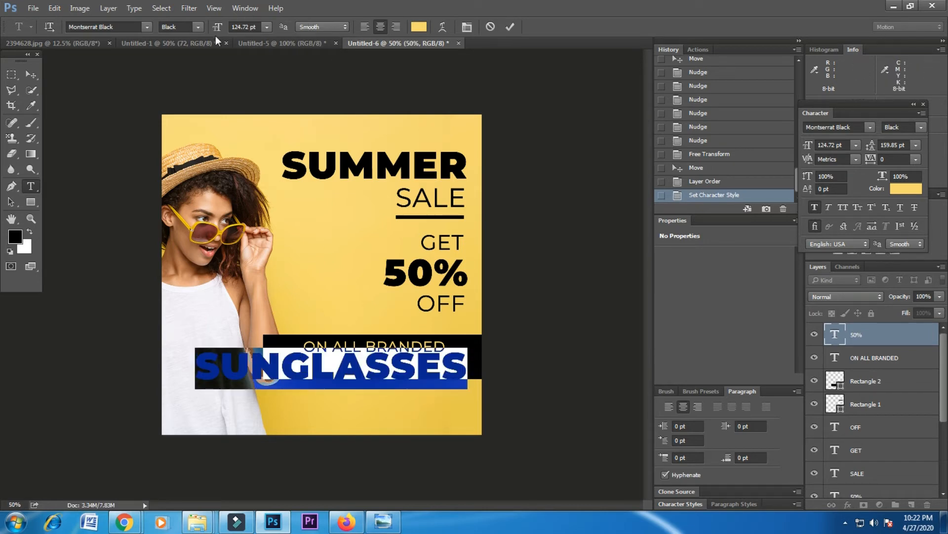
{"action": "left_click", "coordinate": [198, 29]}
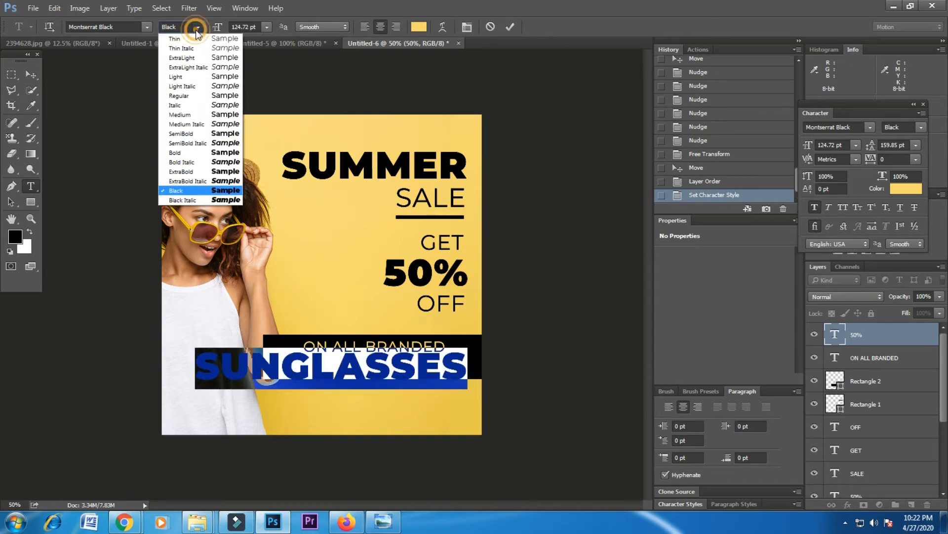
{"action": "left_click", "coordinate": [190, 115]}
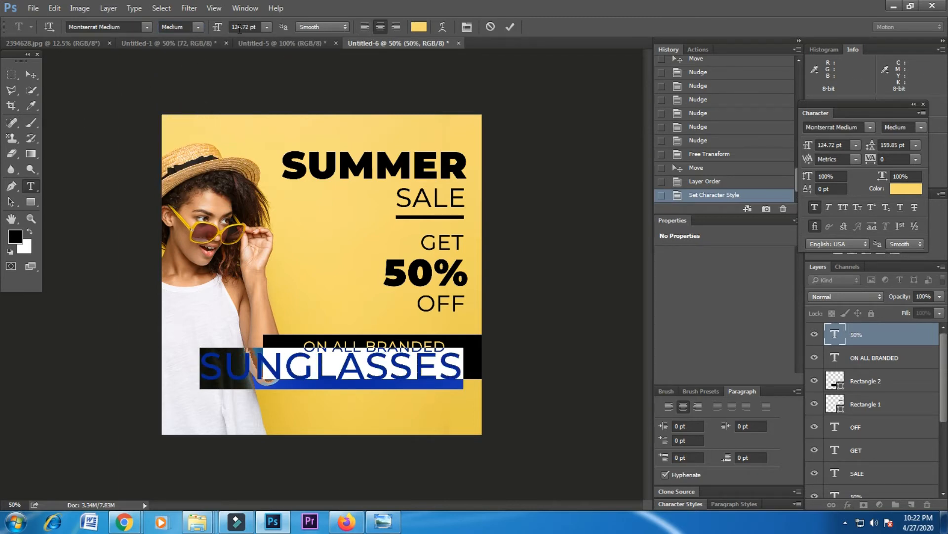
{"action": "left_click_drag", "start_coordinate": [212, 31], "coordinate": [184, 36]}
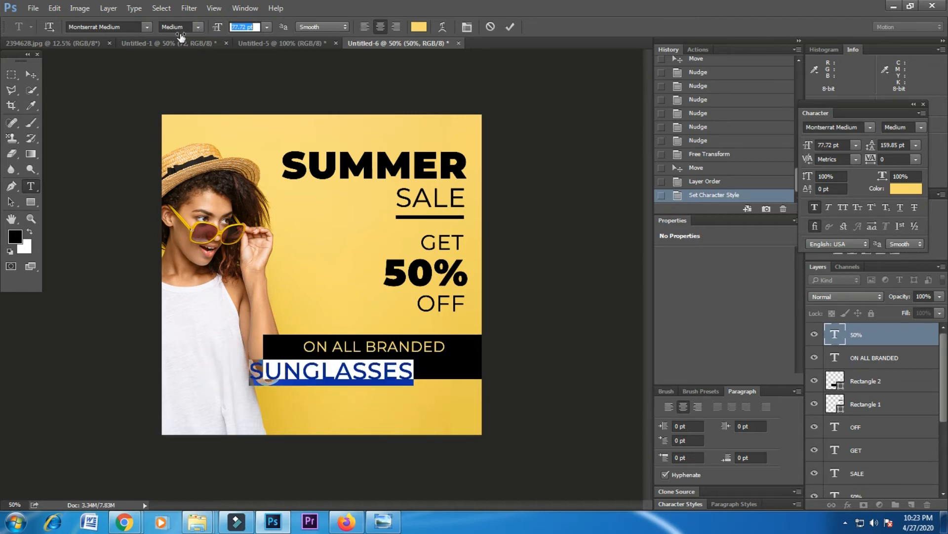
{"action": "left_click", "coordinate": [31, 73]}
{"action": "left_click_drag", "start_coordinate": [403, 374], "coordinate": [447, 363]}
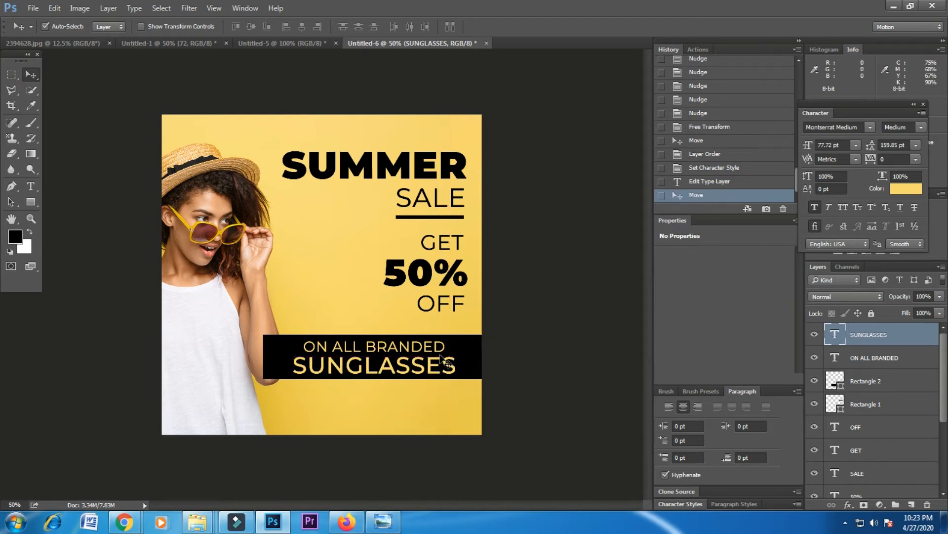
- Extend the black bar's top edge slightly upward and move ON ALL BRANDED up to match
{"action": "left_click", "coordinate": [449, 363]}
{"action": "key", "text": "ctrl+t"}
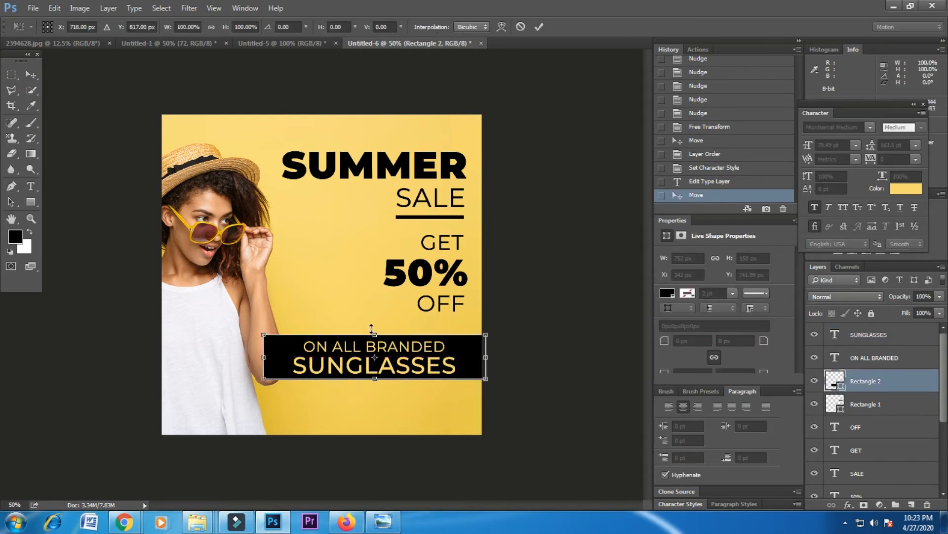
{"action": "left_click_drag", "start_coordinate": [375, 334], "coordinate": [404, 343]}
{"action": "key", "text": "Return"}
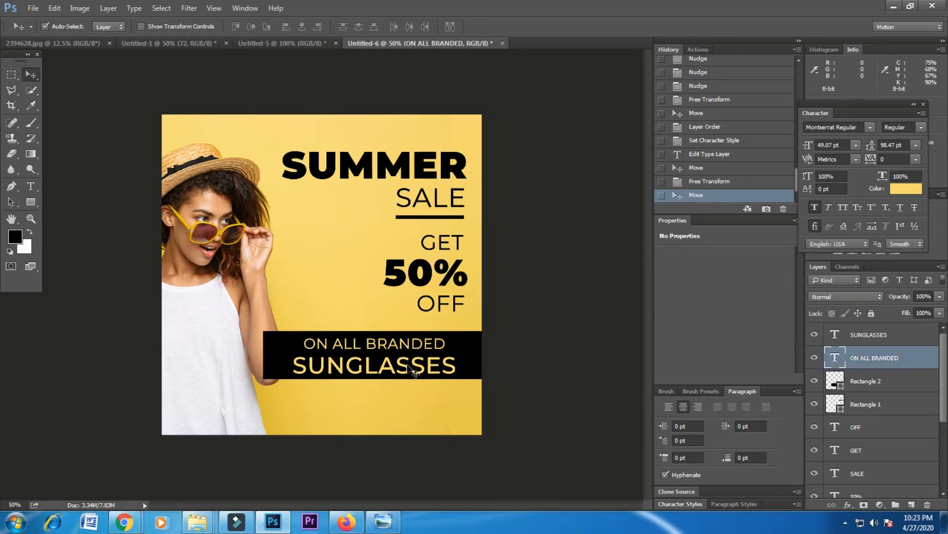
{"action": "left_click", "coordinate": [408, 367]}
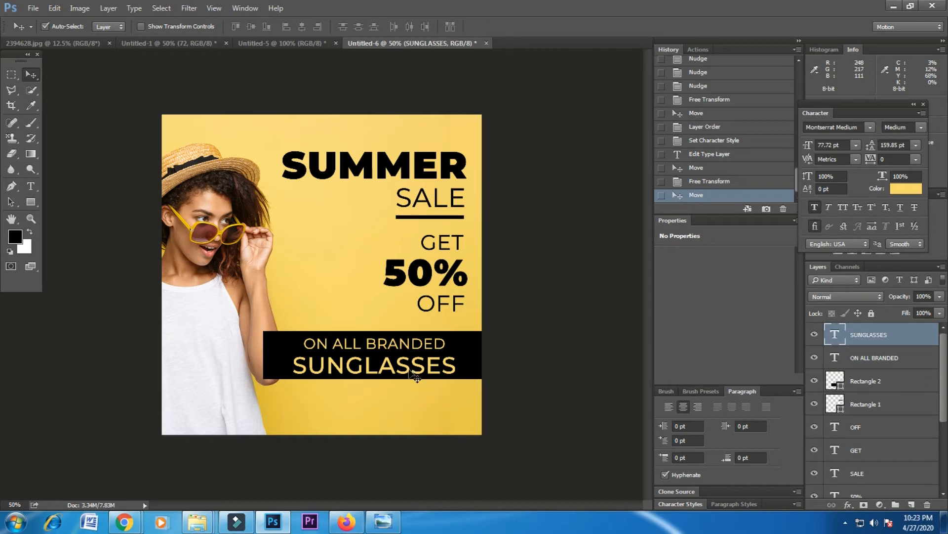
- Scale ON ALL BRANDED down to 84.81% about its centre and nudge it slightly up, away from SUNGLASSES
{"action": "left_click", "coordinate": [403, 344]}
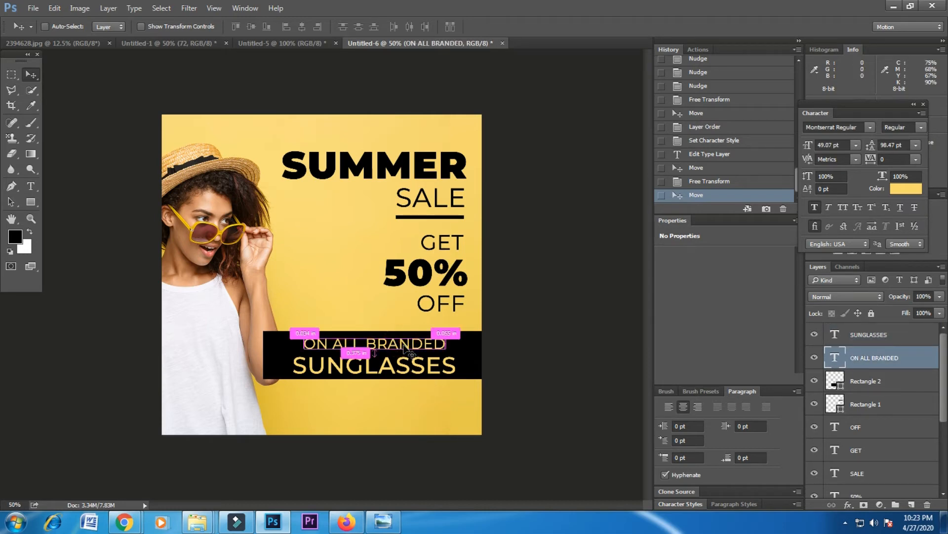
{"action": "key", "text": "ctrl+t"}
{"action": "left_click_drag", "start_coordinate": [445, 353], "coordinate": [434, 351]}
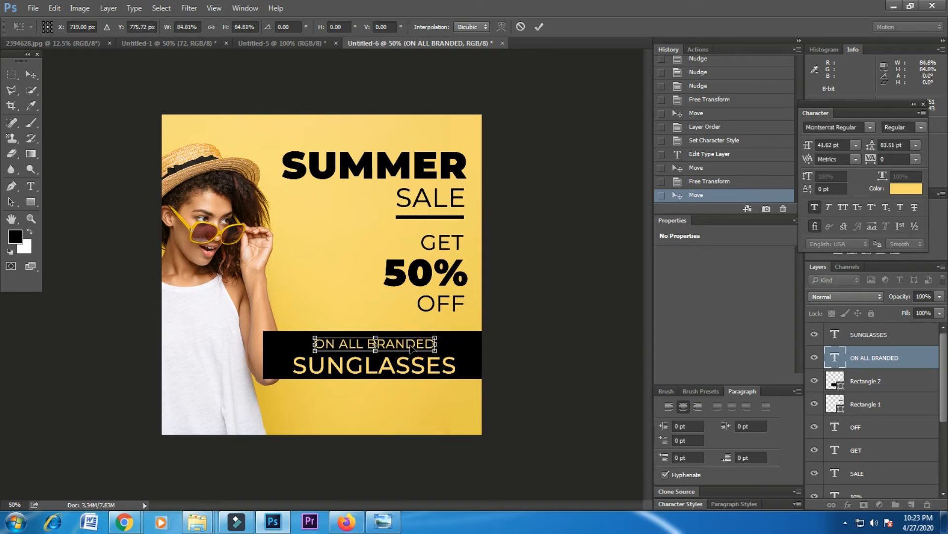
{"action": "key", "text": "Up"}
{"action": "key", "text": "Up"}
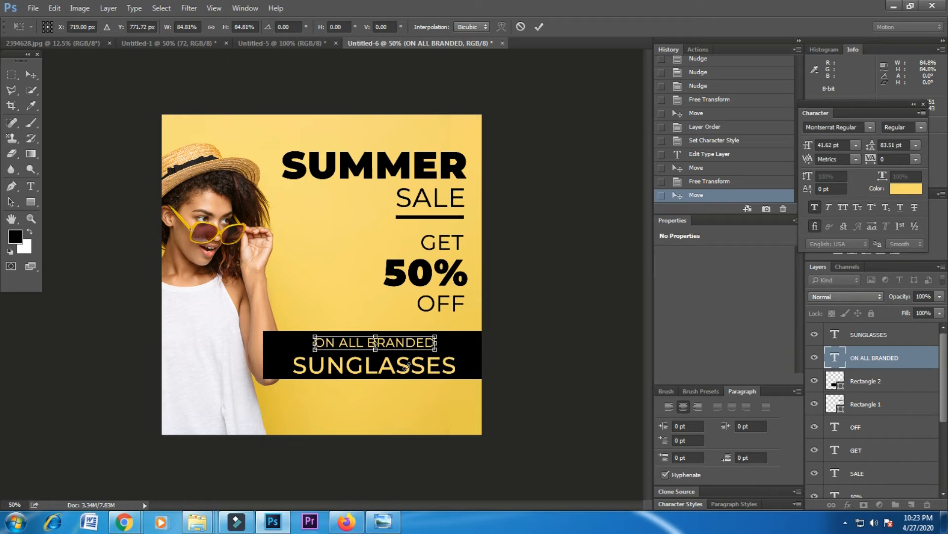
{"action": "key", "text": "Return"}
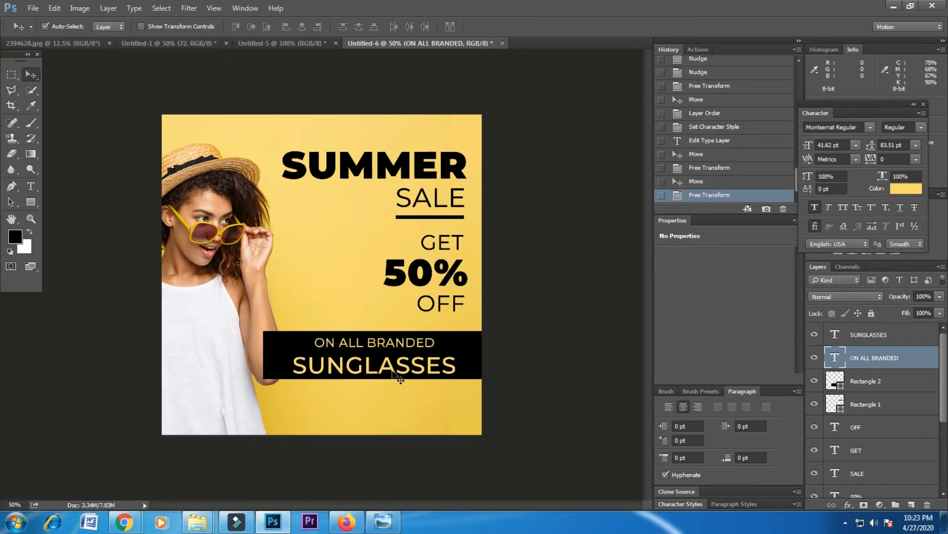
- Nudge SUNGLASSES slightly up and shift both text lines a little to the right on the black bar
{"action": "left_click", "coordinate": [394, 368]}
{"action": "key", "text": "Up"}
{"action": "key", "text": "Up"}
{"action": "key", "text": "Up"}
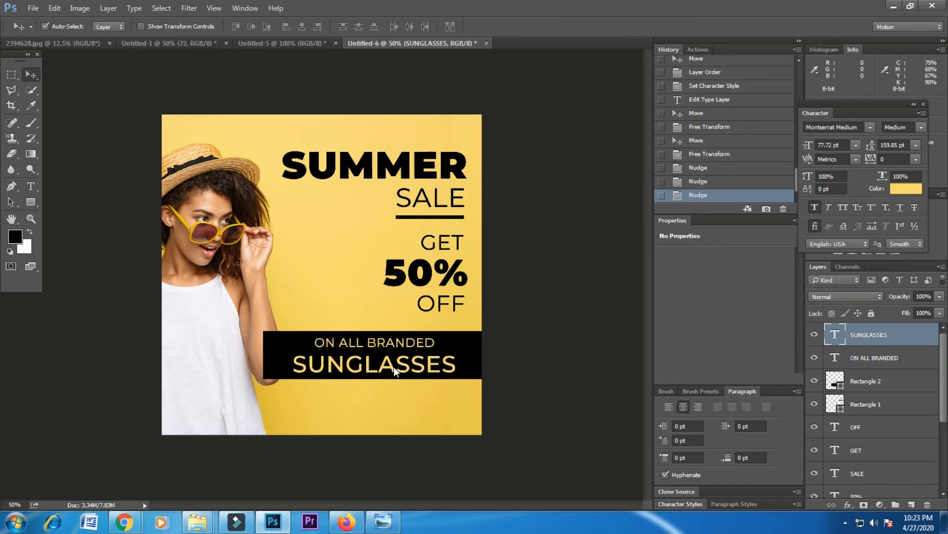
{"action": "left_click", "coordinate": [469, 372]}
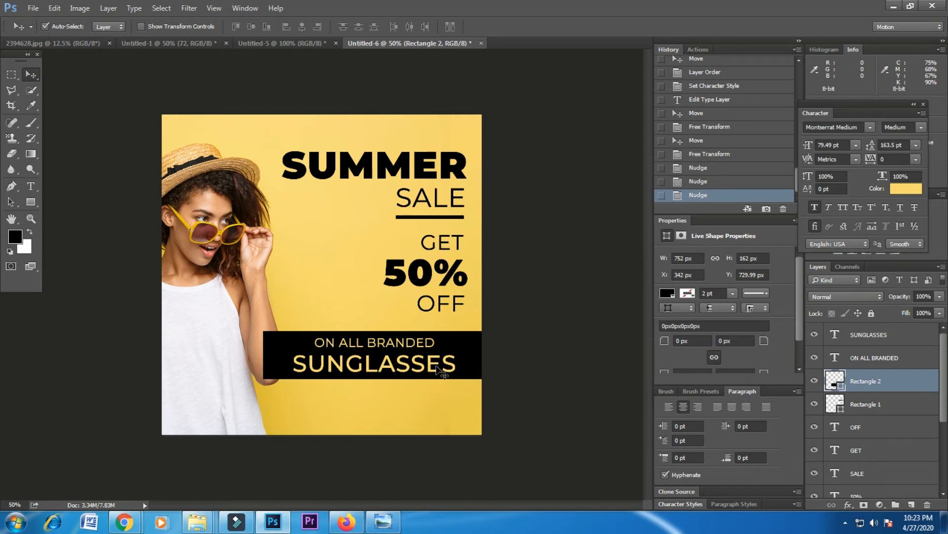
{"action": "left_click_drag", "start_coordinate": [444, 371], "coordinate": [420, 345]}
{"action": "left_click", "coordinate": [422, 366]}
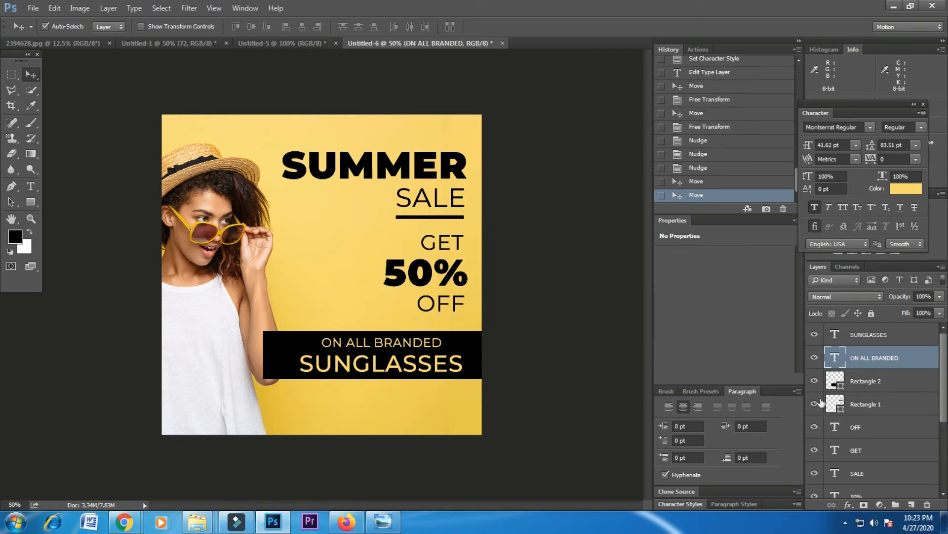
- Add a layer mask to the black bar and brush black along the bar's left end to uncover the model's arm
{"action": "left_click", "coordinate": [471, 350]}
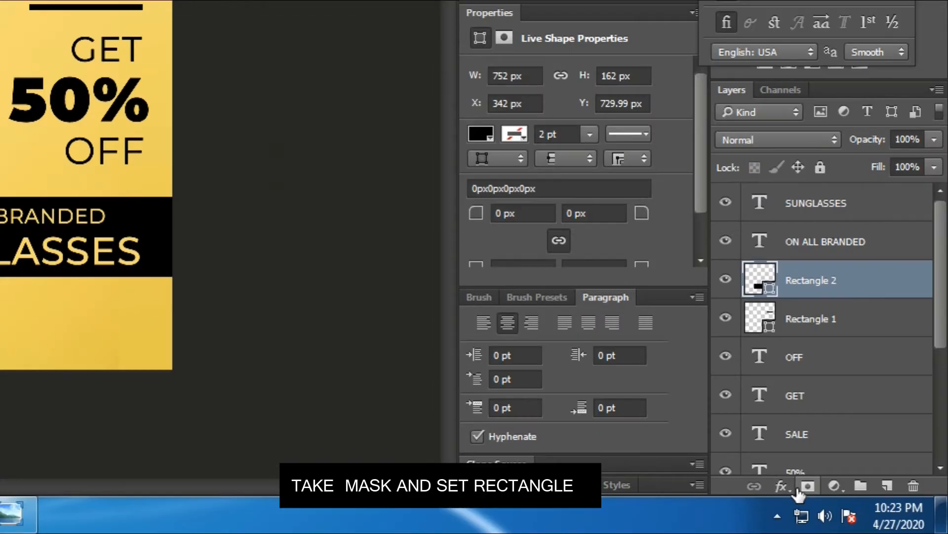
{"action": "left_click", "coordinate": [807, 486]}
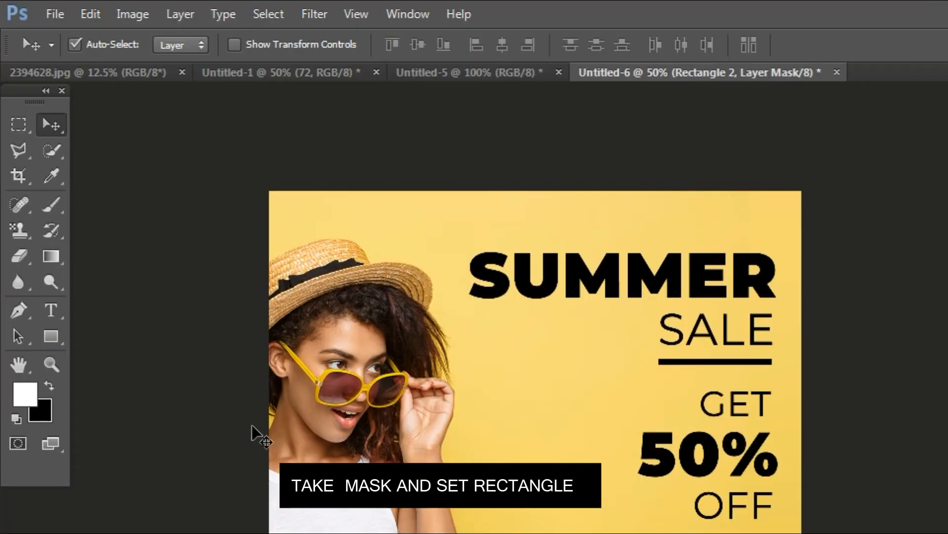
{"action": "left_click", "coordinate": [51, 204]}
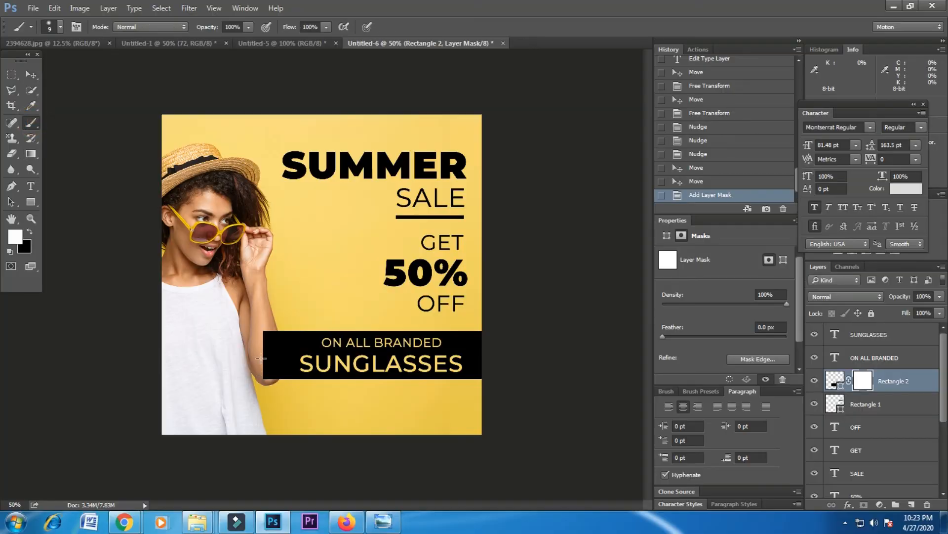
{"action": "left_click", "coordinate": [267, 368]}
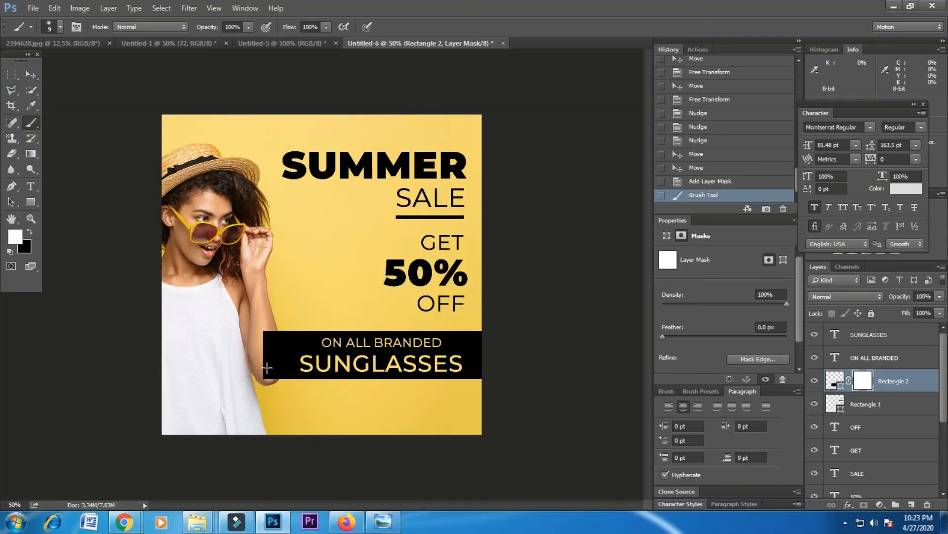
{"action": "key", "text": "x"}
{"action": "mouse_move", "coordinate": [267, 368]}
{"action": "left_mouse_down"}
{"action": "mouse_move", "coordinate": [269, 340]}
{"action": "mouse_move", "coordinate": [272, 380]}
{"action": "mouse_move", "coordinate": [262, 356]}
{"action": "mouse_move", "coordinate": [268, 319]}
{"action": "mouse_move", "coordinate": [265, 326]}
{"action": "left_mouse_up"}
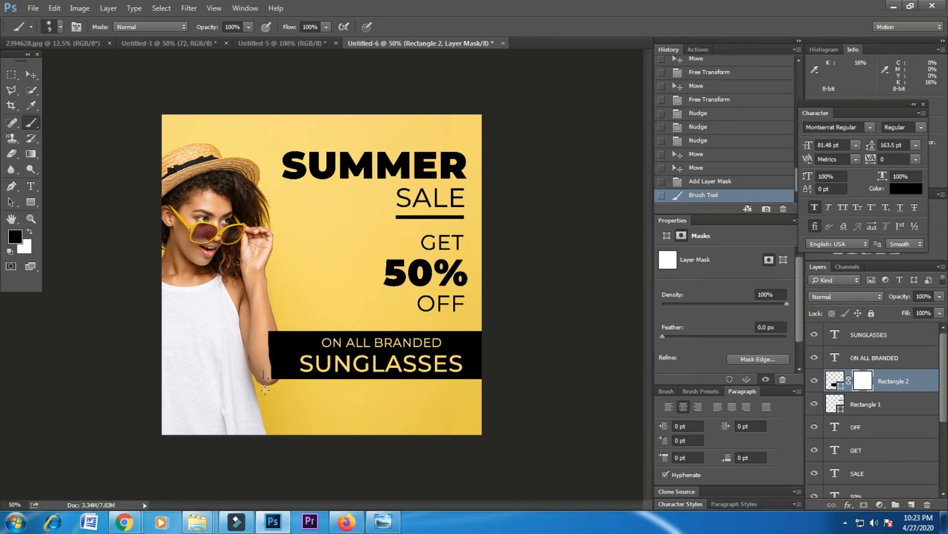
{"action": "left_click_drag", "start_coordinate": [265, 391], "coordinate": [270, 392]}
- Enlarge the brush to 20 px and mask the bar's left end along the forearm and elbow so the arm overlaps it
{"action": "key", "text": "ctrl+plus"}
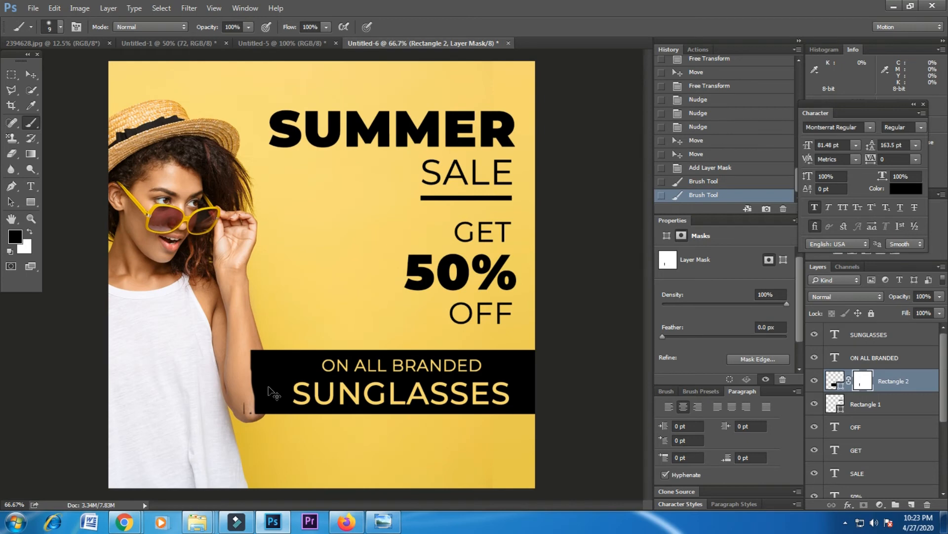
{"action": "key", "text": "ctrl+plus"}
{"action": "scroll", "coordinate": [371, 350], "scroll_direction": "down", "scroll_amount": 3}
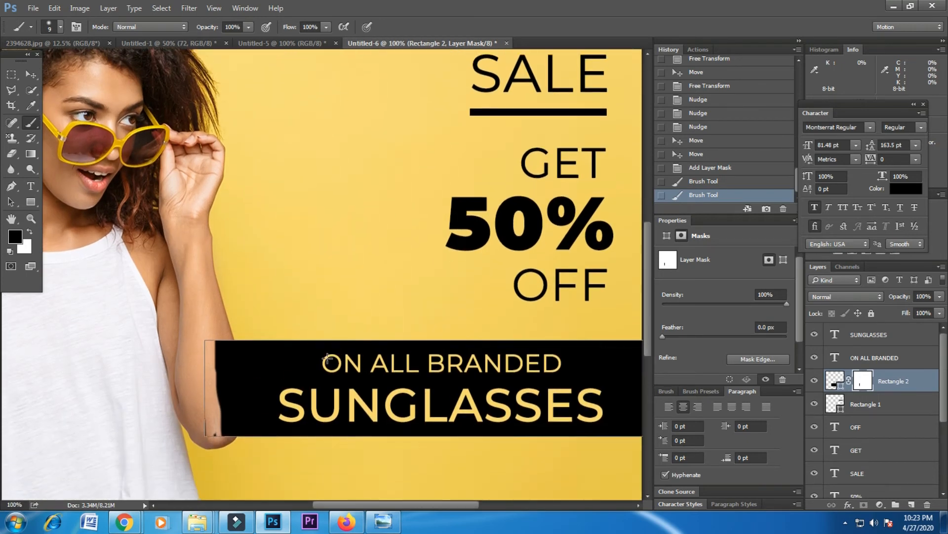
{"action": "left_click", "coordinate": [31, 202]}
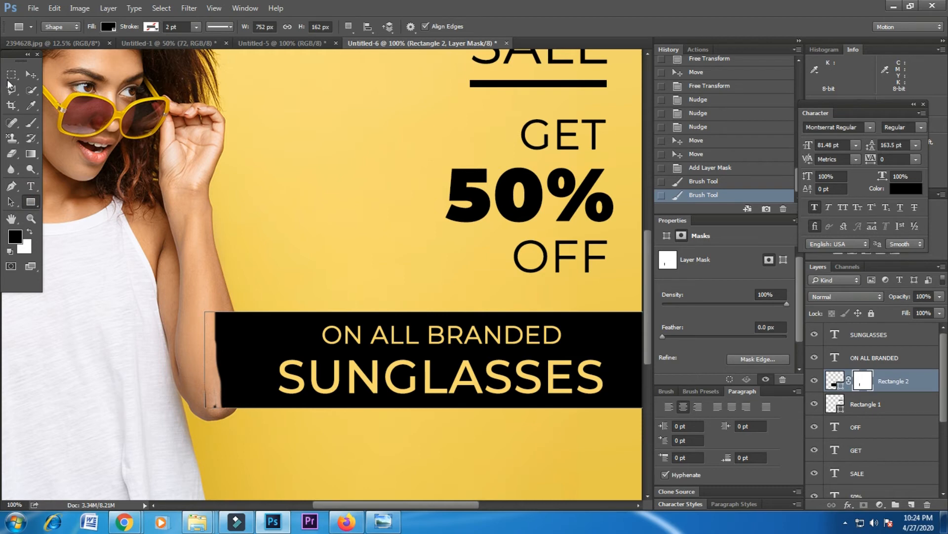
{"action": "left_click", "coordinate": [30, 74]}
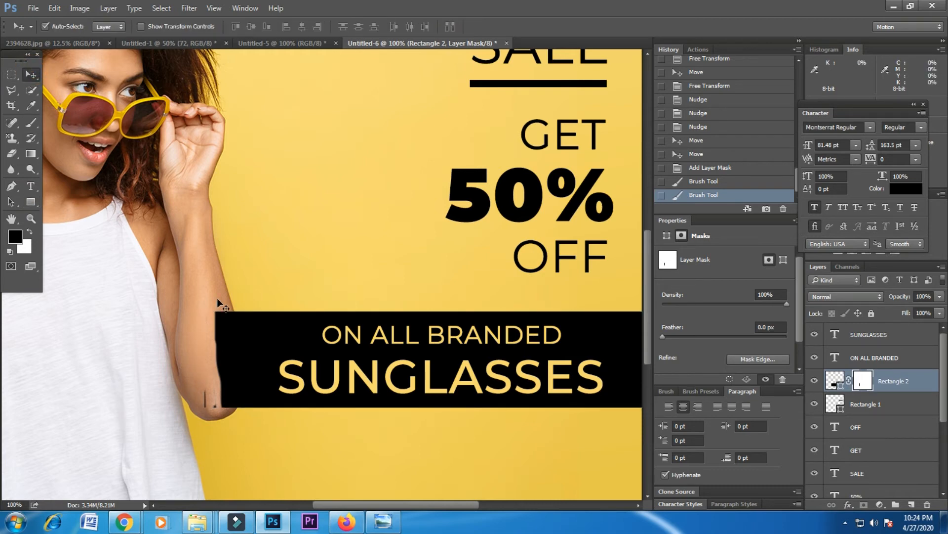
{"action": "left_click", "coordinate": [30, 122]}
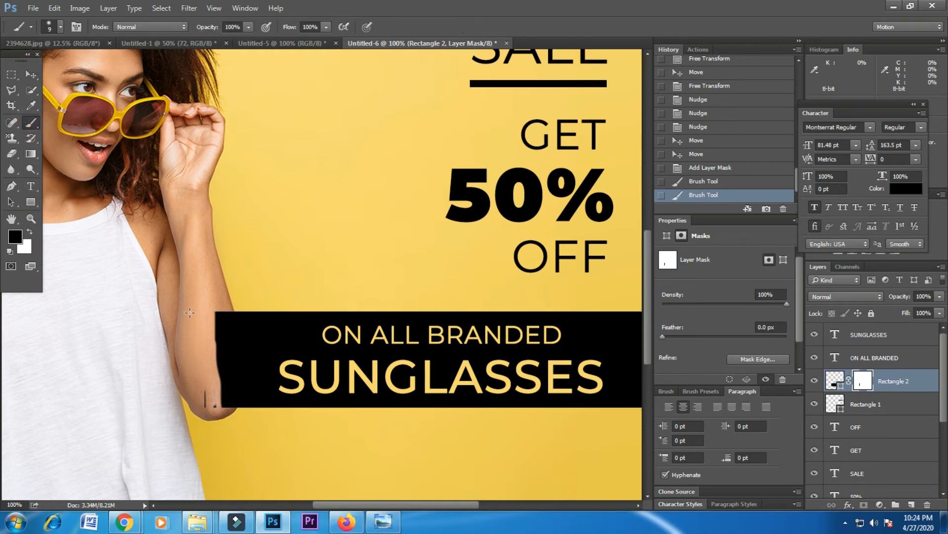
{"action": "key", "text": "bracketright"}
{"action": "mouse_move", "coordinate": [213, 317]}
{"action": "left_mouse_down"}
{"action": "mouse_move", "coordinate": [215, 398]}
{"action": "mouse_move", "coordinate": [198, 374]}
{"action": "mouse_move", "coordinate": [201, 412]}
{"action": "mouse_move", "coordinate": [217, 380]}
{"action": "mouse_move", "coordinate": [224, 415]}
{"action": "mouse_move", "coordinate": [226, 394]}
{"action": "mouse_move", "coordinate": [230, 409]}
{"action": "mouse_move", "coordinate": [233, 400]}
{"action": "mouse_move", "coordinate": [227, 312]}
{"action": "mouse_move", "coordinate": [220, 377]}
{"action": "left_mouse_up"}
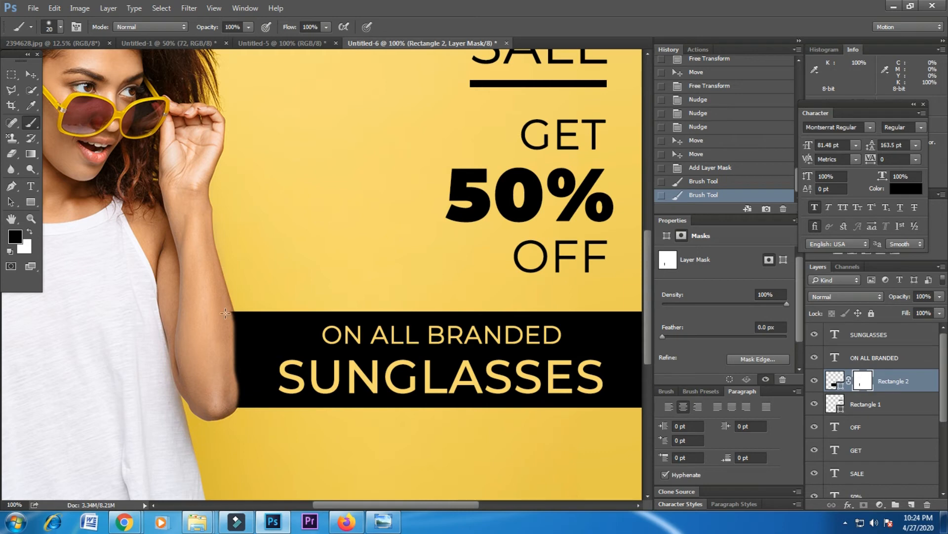
{"action": "left_click_drag", "start_coordinate": [230, 339], "coordinate": [233, 365]}
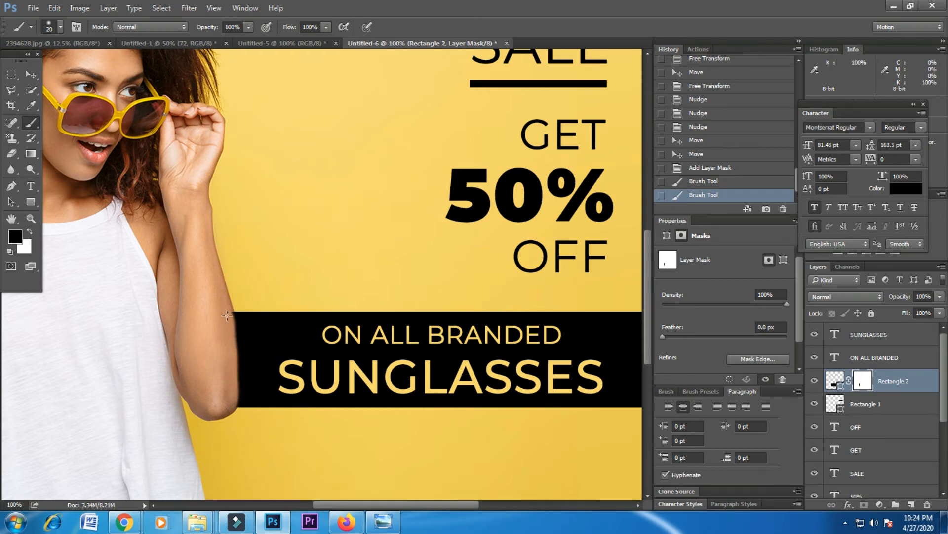
{"action": "left_click_drag", "start_coordinate": [233, 320], "coordinate": [231, 413]}
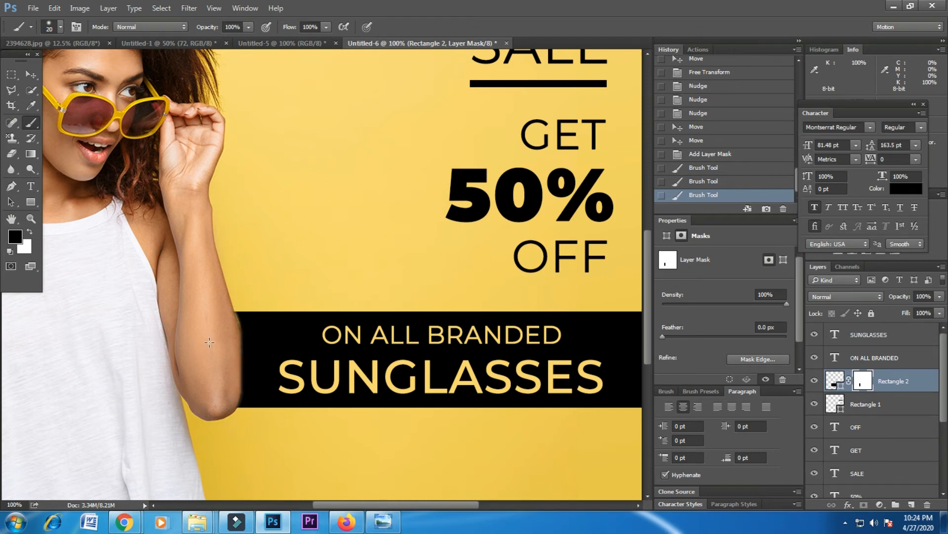
{"action": "mouse_move", "coordinate": [230, 319]}
{"action": "left_mouse_down"}
{"action": "mouse_move", "coordinate": [242, 395]}
{"action": "mouse_move", "coordinate": [224, 411]}
{"action": "left_mouse_up"}
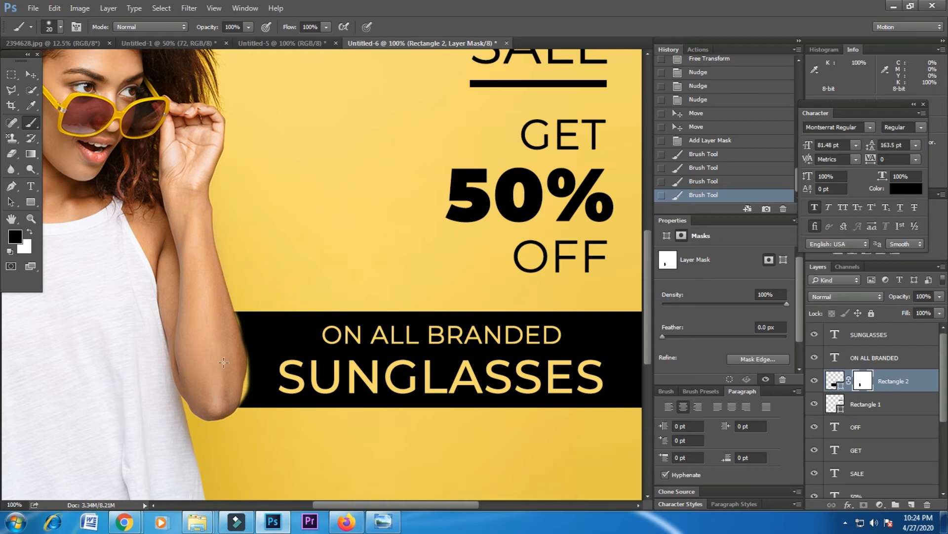
{"action": "left_click", "coordinate": [233, 326]}
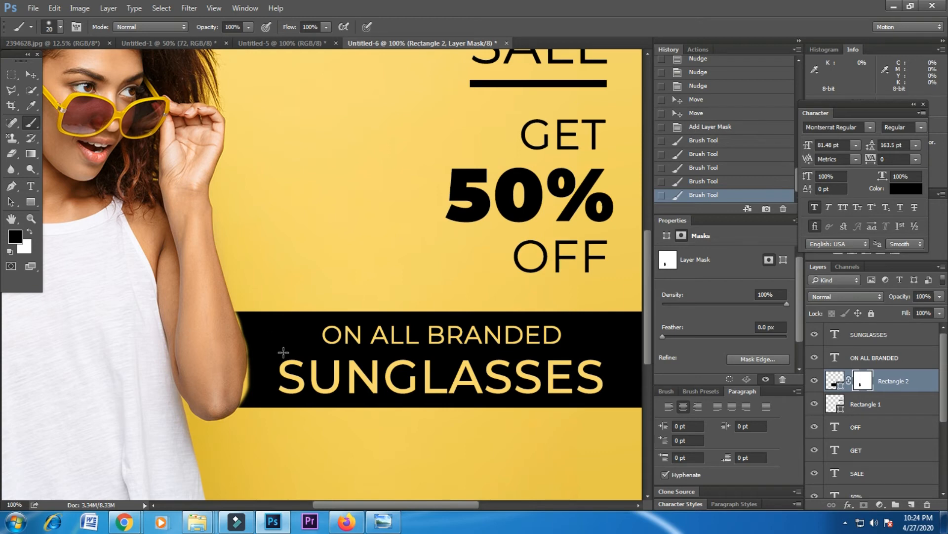
- Refine the bar's mask along the arm's outline by brushing white over the gaps and touching up the upper corner
{"action": "key", "text": "x"}
{"action": "mouse_move", "coordinate": [235, 308]}
{"action": "left_mouse_down"}
{"action": "mouse_move", "coordinate": [250, 372]}
{"action": "mouse_move", "coordinate": [242, 403]}
{"action": "left_mouse_up"}
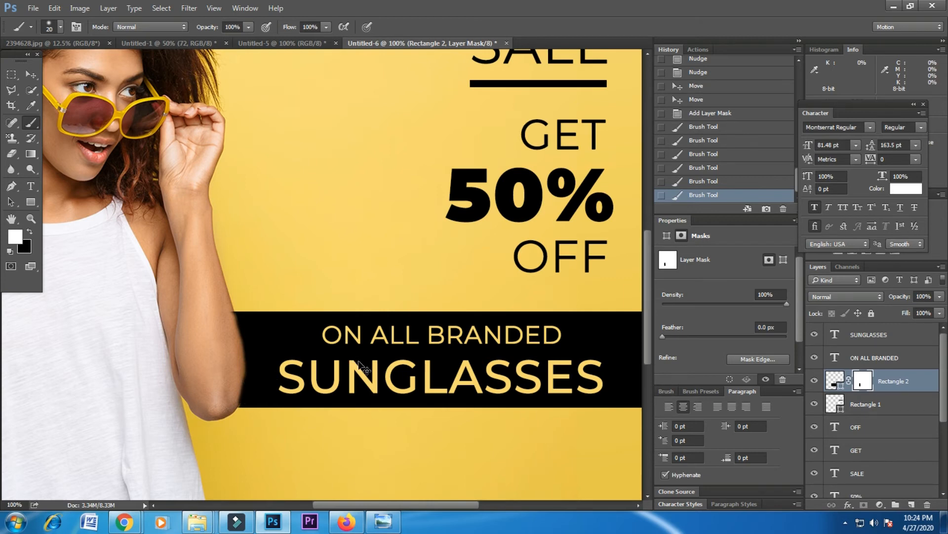
{"action": "key", "text": "x"}
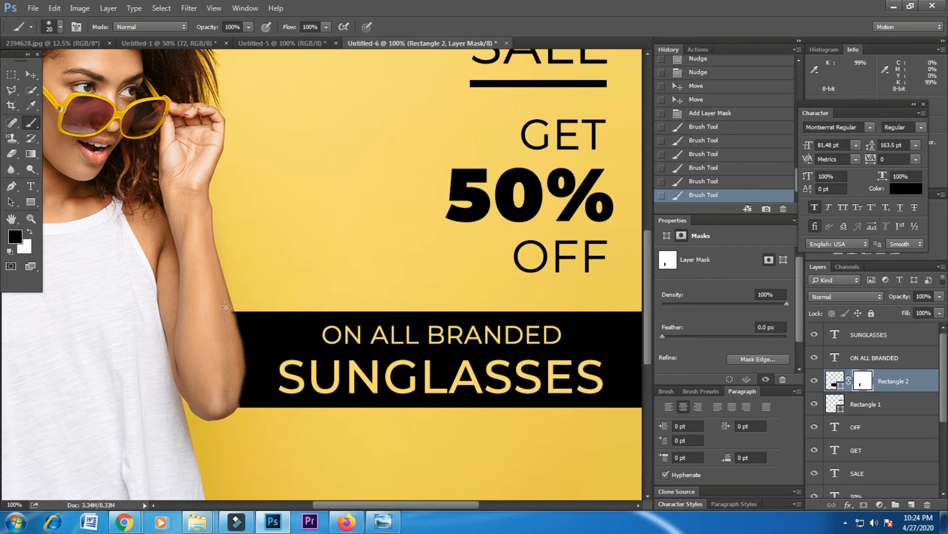
{"action": "left_click", "coordinate": [234, 313]}
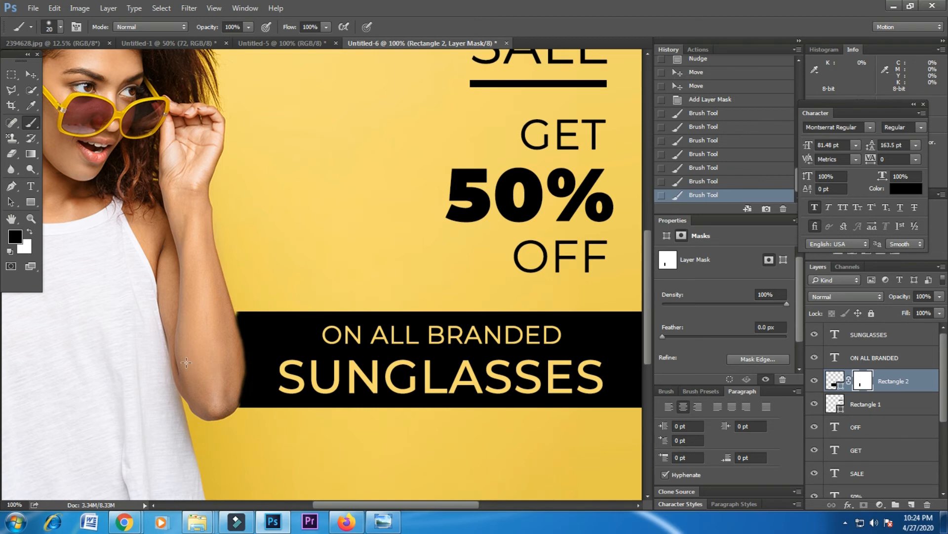
{"action": "key", "text": "x"}
{"action": "left_click", "coordinate": [237, 312]}
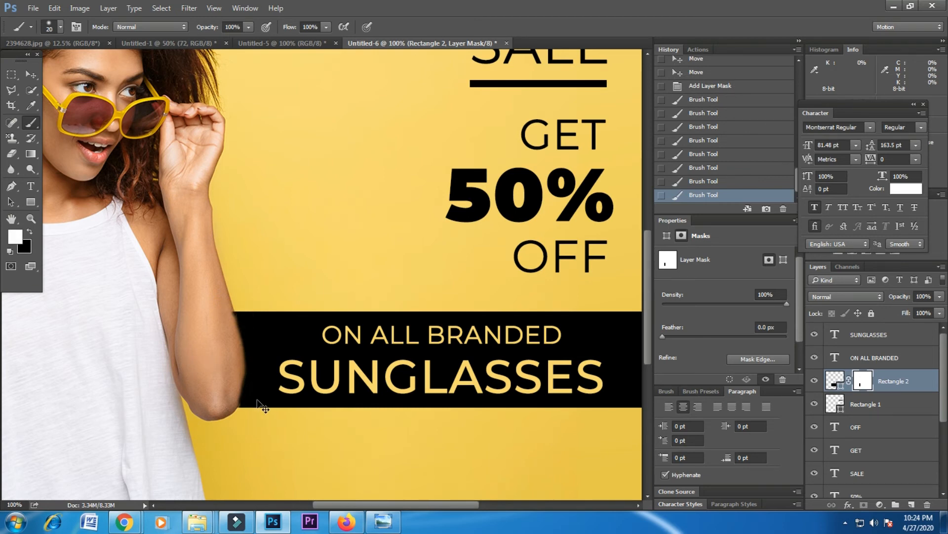
{"action": "key", "text": "ctrl+minus"}
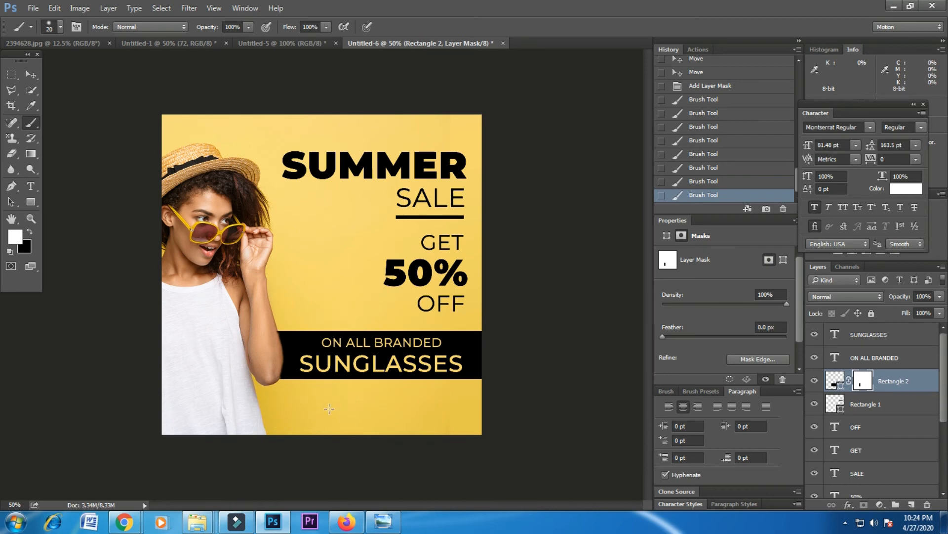
- Draw a rectangle about 308 × 78 px beneath the black bar, on a layer above SUNGLASSES
{"action": "left_click", "coordinate": [30, 202]}
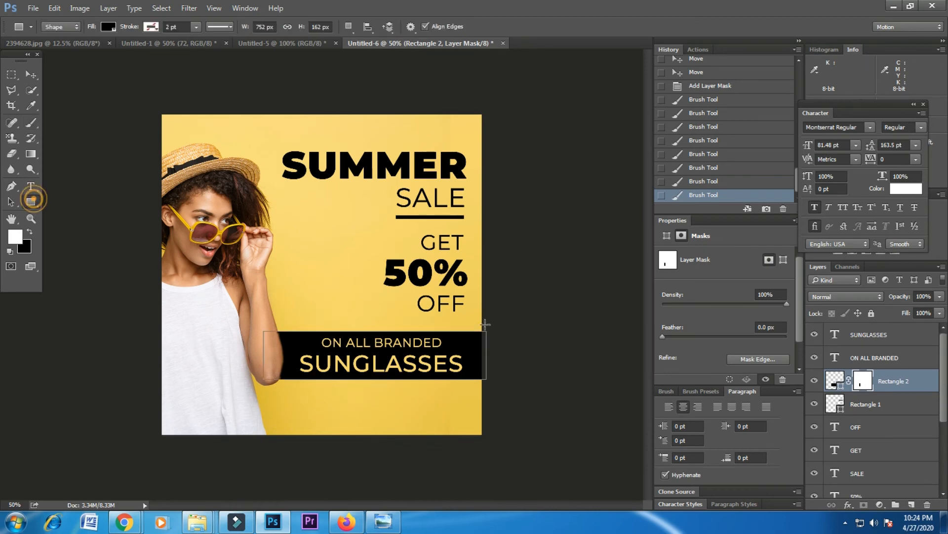
{"action": "left_click", "coordinate": [872, 335]}
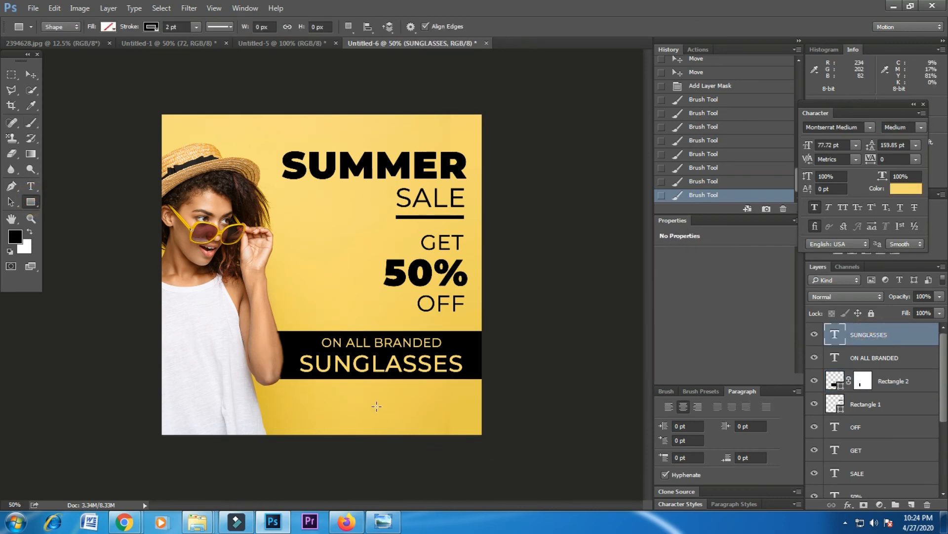
{"action": "left_click_drag", "start_coordinate": [315, 396], "coordinate": [408, 419]}
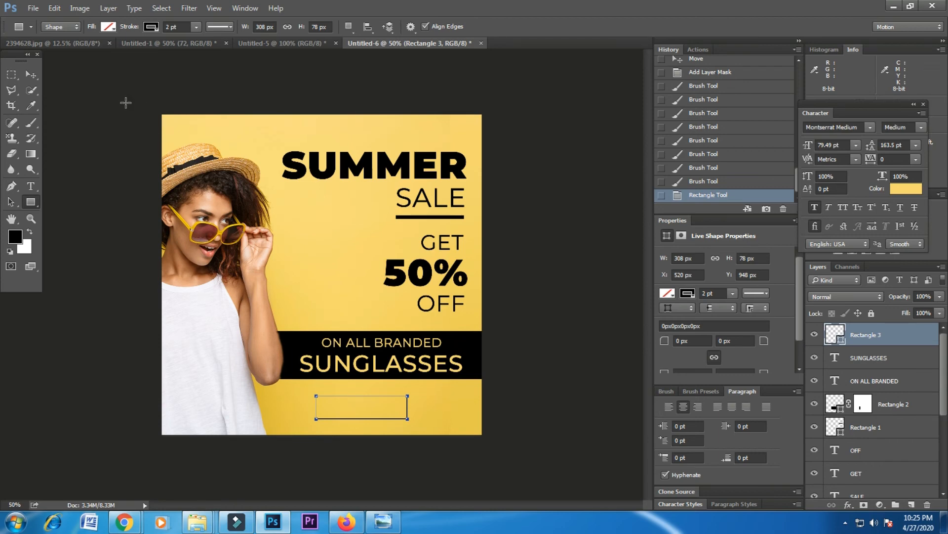
- Fill the new rectangle with black 000000 and remove its stroke
{"action": "left_click", "coordinate": [109, 28]}
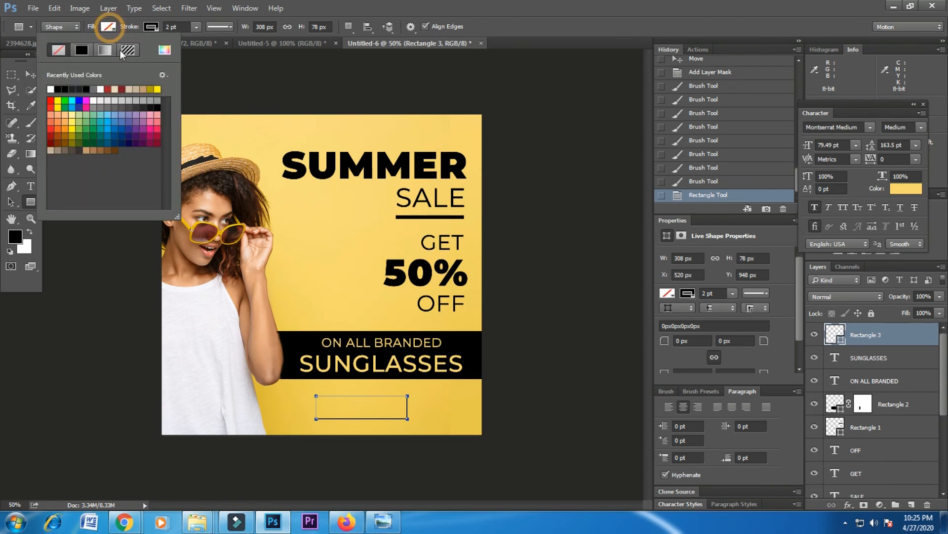
{"action": "left_click", "coordinate": [165, 50]}
{"action": "left_click", "coordinate": [298, 339]}
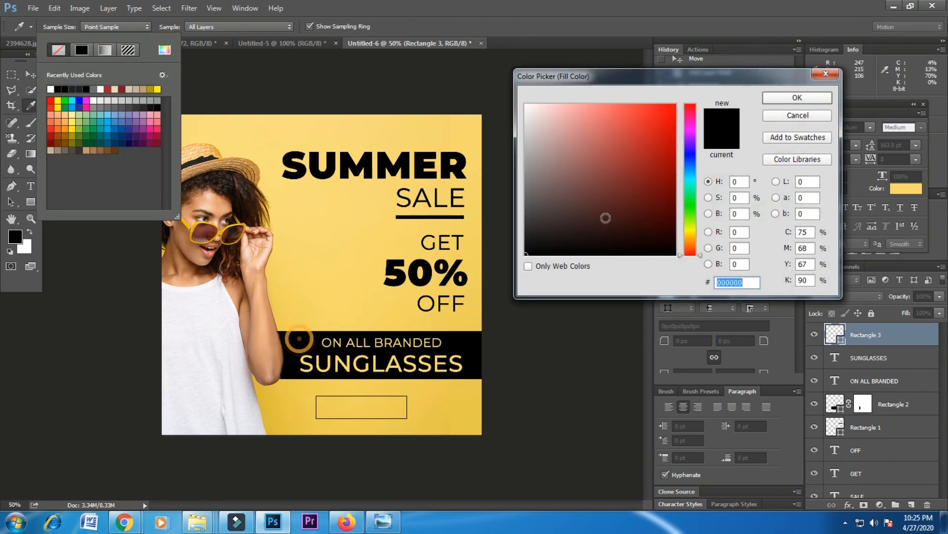
{"action": "left_click", "coordinate": [796, 97]}
{"action": "left_click", "coordinate": [152, 27]}
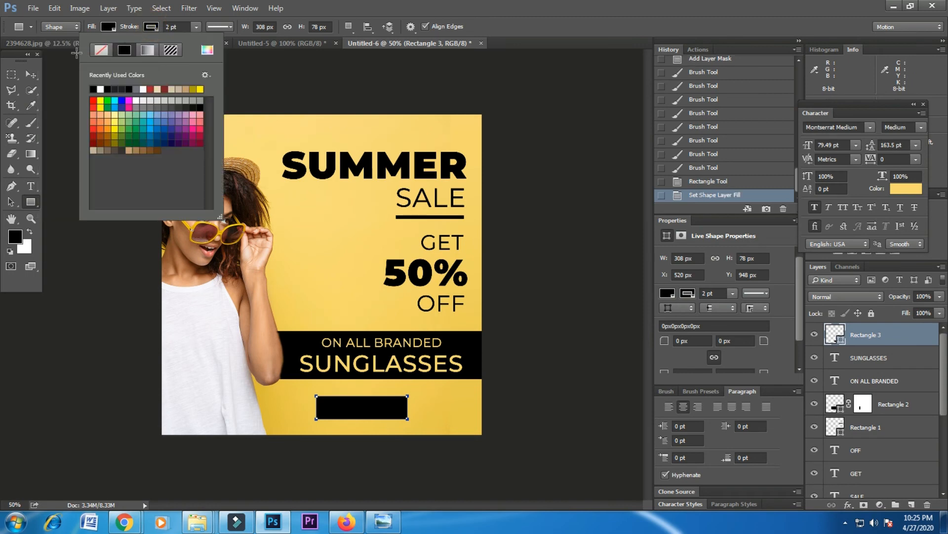
{"action": "left_click", "coordinate": [99, 51]}
- Move the small rectangle right to about X 570 px, Y 947 px and round all its corners to 39 px
{"action": "left_click", "coordinate": [31, 74]}
{"action": "left_click_drag", "start_coordinate": [378, 405], "coordinate": [393, 408]}
{"action": "left_click", "coordinate": [691, 339]}
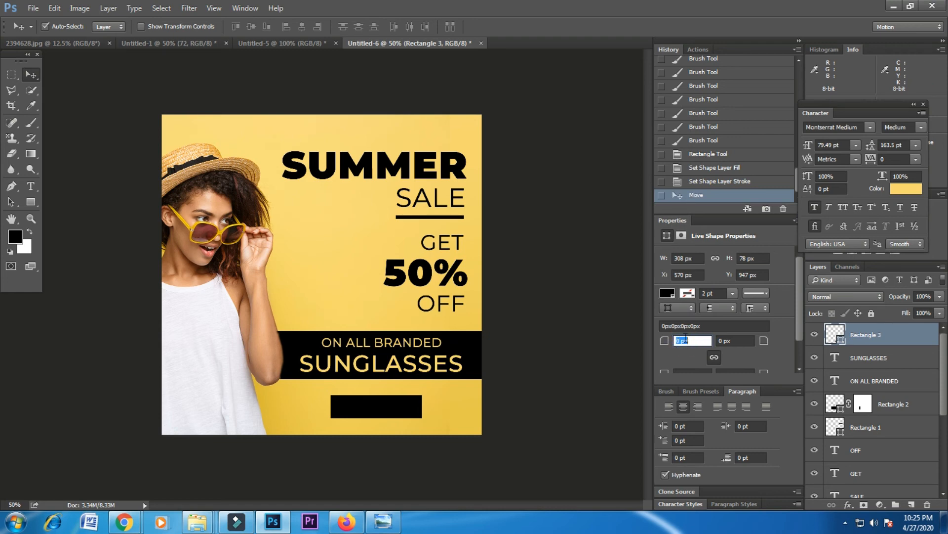
{"action": "type", "text": "39"}
{"action": "key", "text": "Return"}
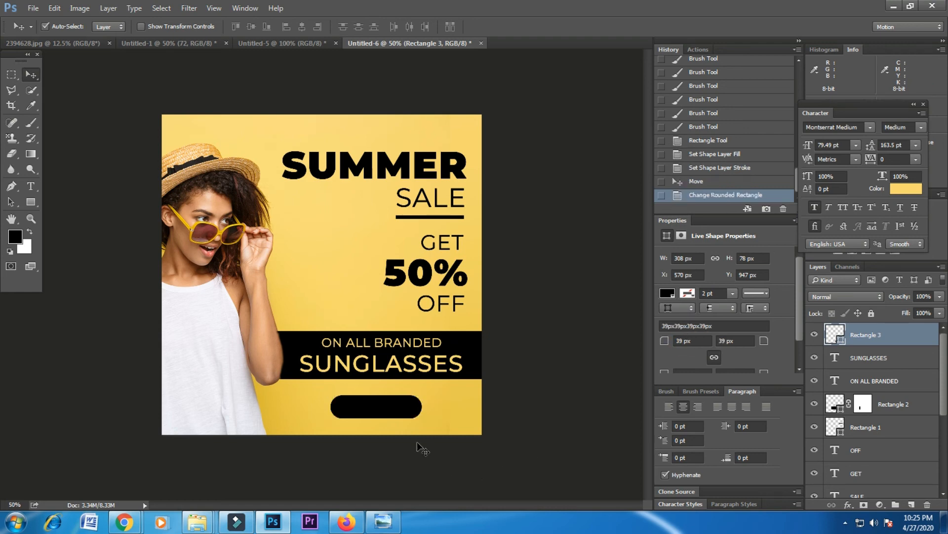
- Stretch the rounded rectangle's height to 120.51% about its centre
{"action": "key", "text": "ctrl+t"}
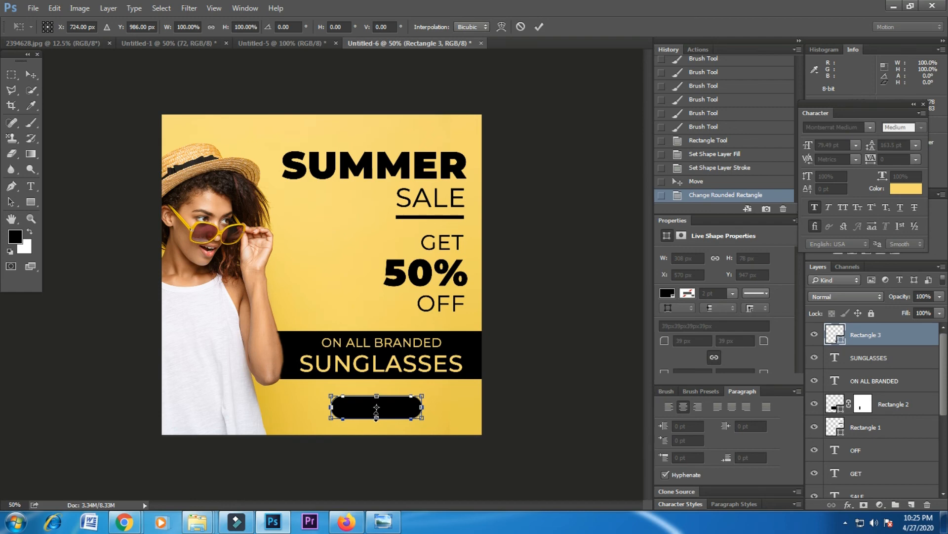
{"action": "left_click_drag", "start_coordinate": [377, 417], "coordinate": [377, 420]}
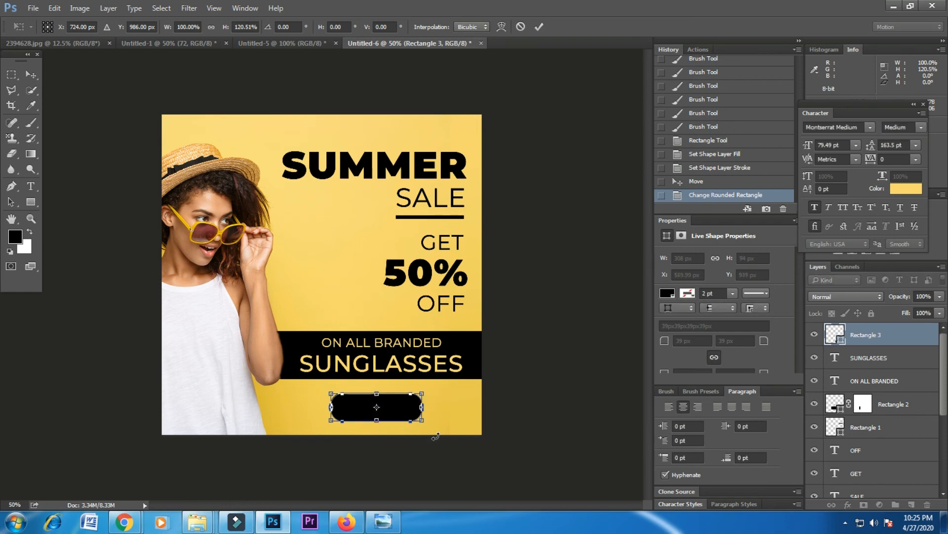
{"action": "key", "text": "Return"}
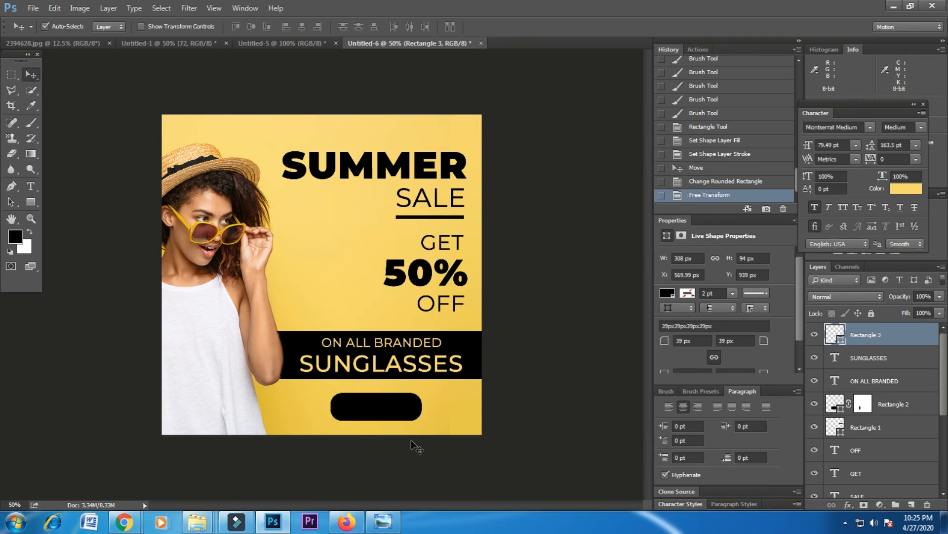
- Enter a 50 px corner radius for all corners of the black button shape beneath the bar
{"action": "double_click", "coordinate": [684, 342]}
{"action": "type", "text": "5"}
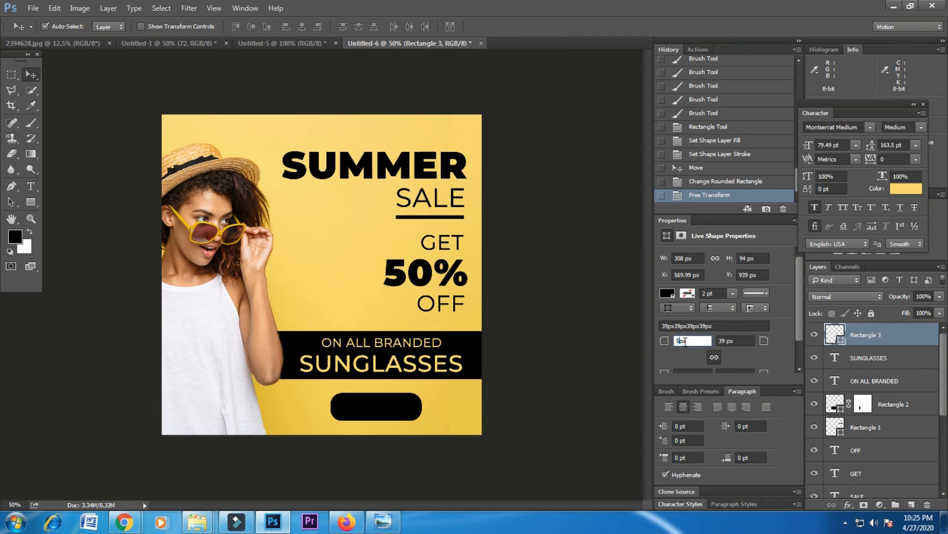
{"action": "type", "text": "0"}
{"action": "key", "text": "Return"}
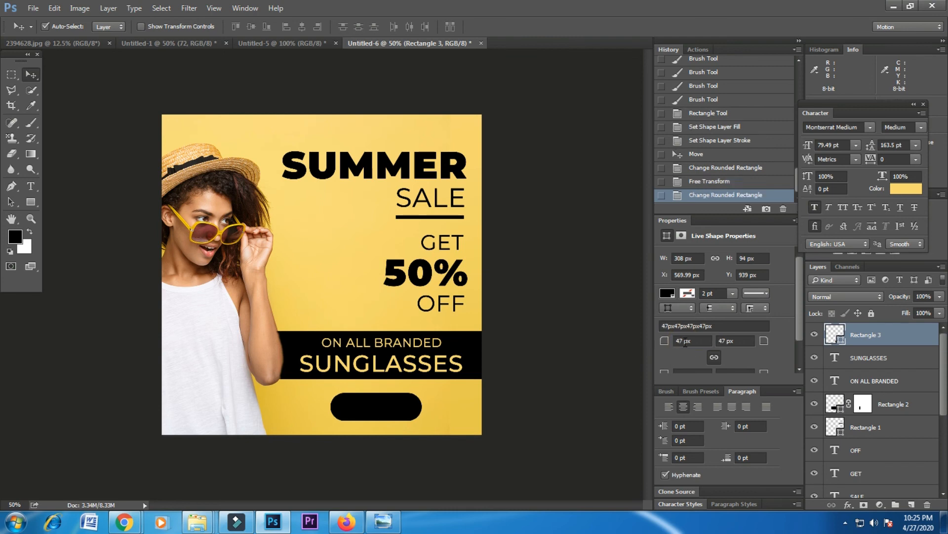
{"action": "left_click", "coordinate": [541, 426]}
- Duplicate the OFF text onto the black button and recolour the copy with yellow e5c54b sampled from the background
{"action": "left_click_drag", "start_coordinate": [432, 309], "coordinate": [374, 414]}
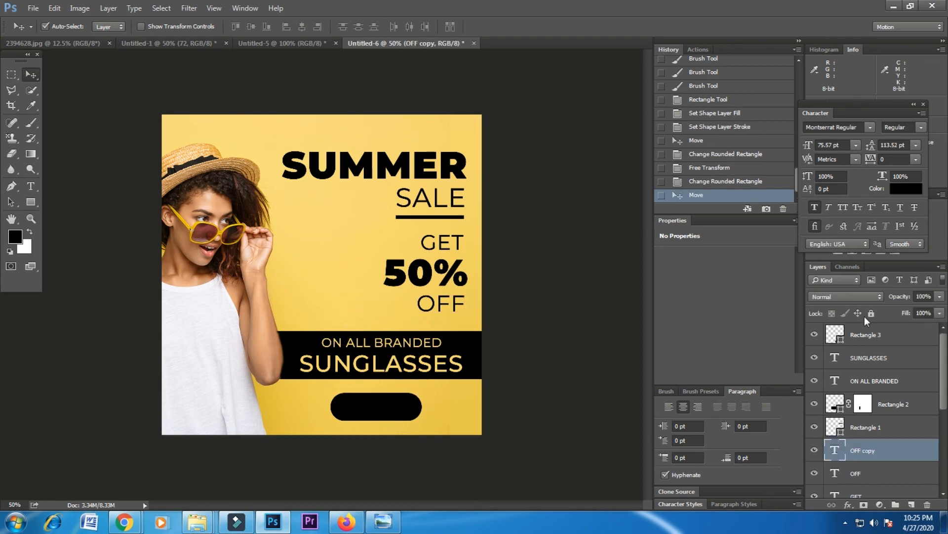
{"action": "left_click", "coordinate": [905, 190]}
{"action": "left_click", "coordinate": [450, 424]}
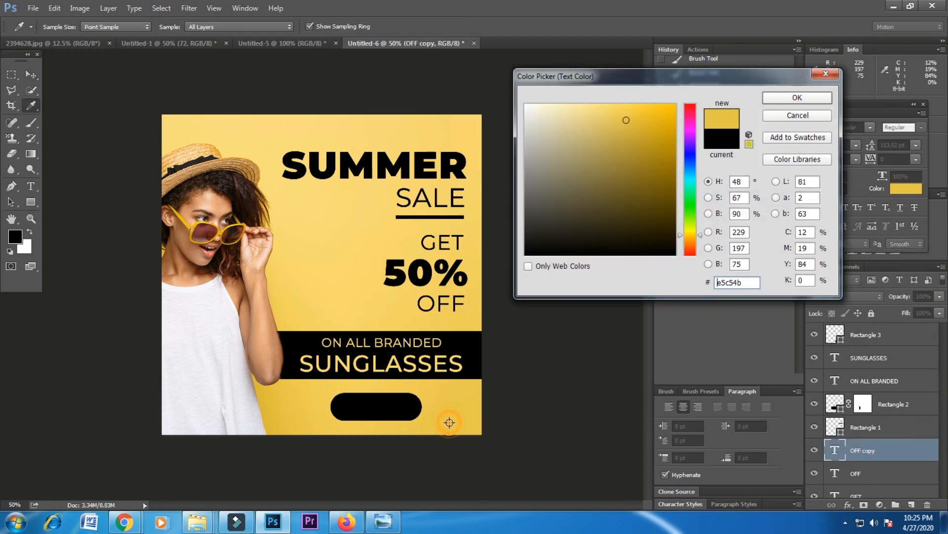
{"action": "left_click", "coordinate": [773, 94]}
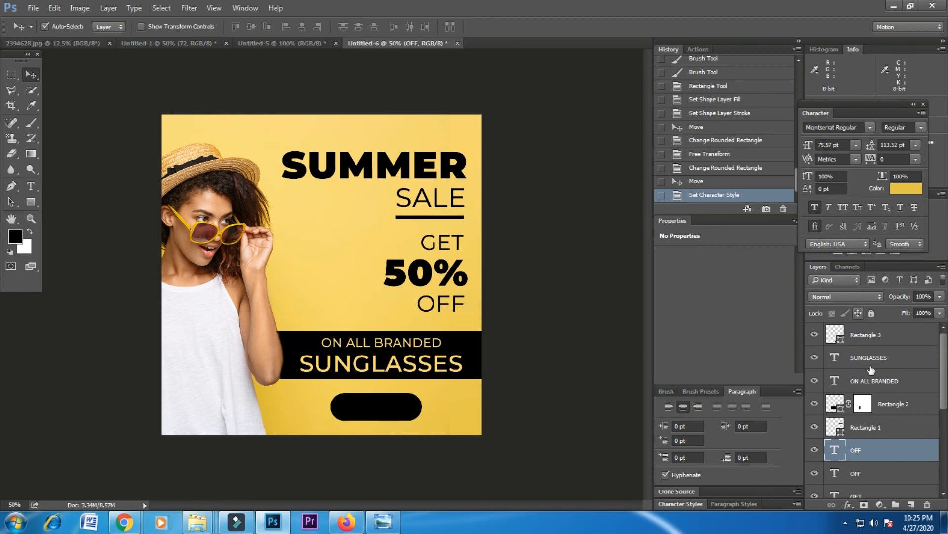
- Bring the copied OFF text layer above the button shape and change its wording to BUY NOW
{"action": "left_click_drag", "start_coordinate": [893, 449], "coordinate": [889, 340]}
{"action": "left_click_drag", "start_coordinate": [893, 446], "coordinate": [912, 329]}
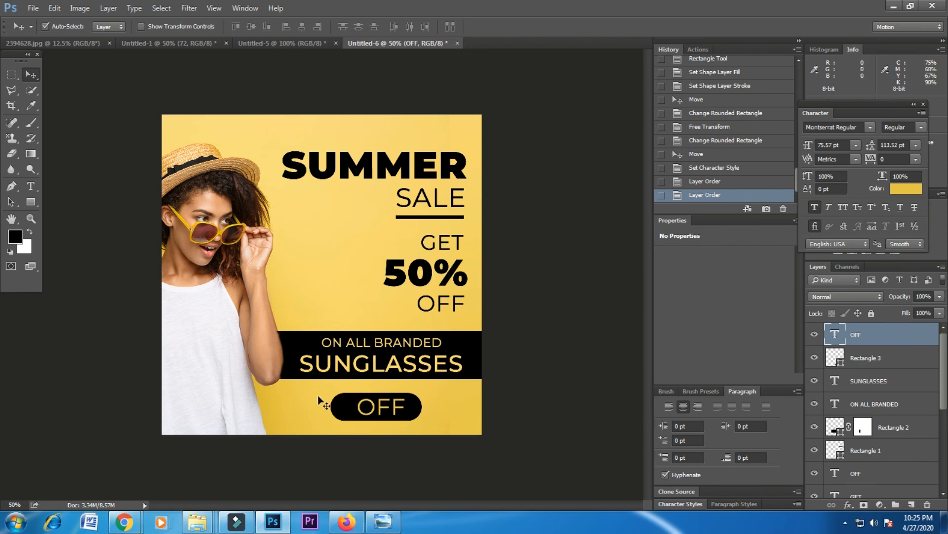
{"action": "left_click", "coordinate": [30, 186]}
{"action": "double_click", "coordinate": [367, 406]}
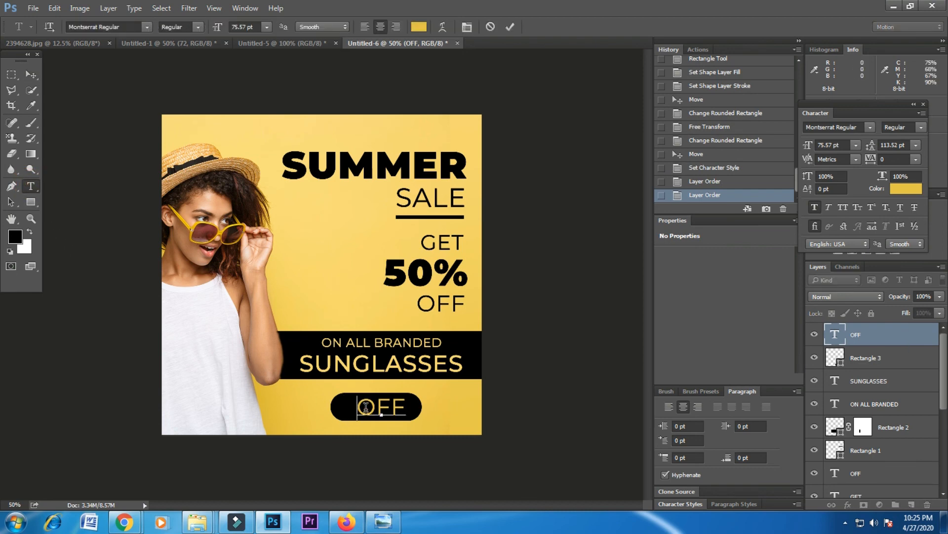
{"action": "type", "text": "BU"}
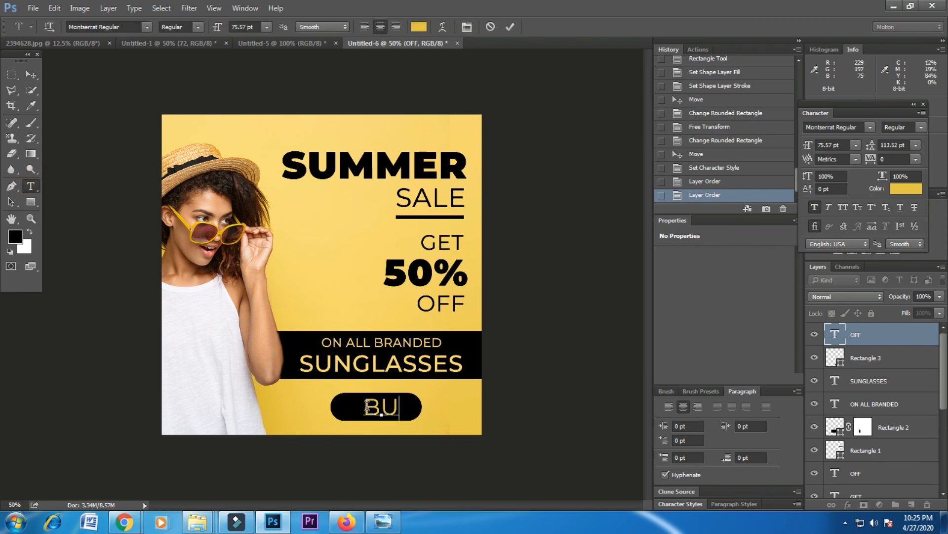
{"action": "type", "text": "Y NOW"}
- Reduce the BUY NOW text to 50.57 pt and centre it on the black button
{"action": "key", "text": "ctrl+a"}
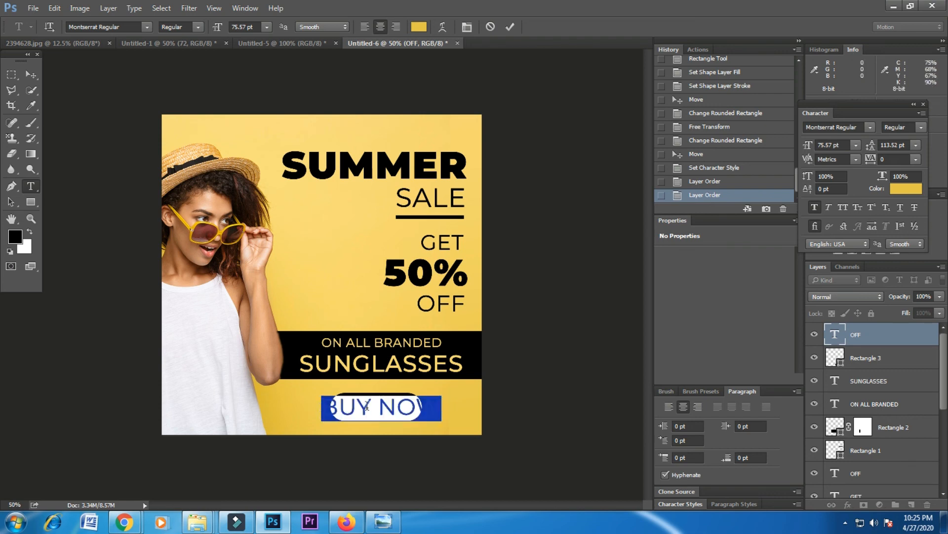
{"action": "left_click_drag", "start_coordinate": [222, 31], "coordinate": [213, 32]}
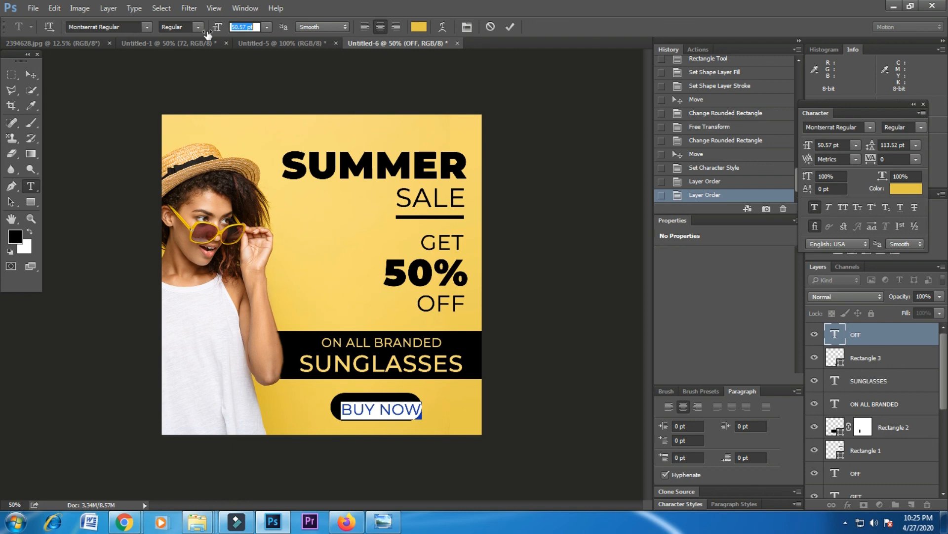
{"action": "left_click", "coordinate": [31, 74]}
{"action": "left_click_drag", "start_coordinate": [389, 407], "coordinate": [386, 405]}
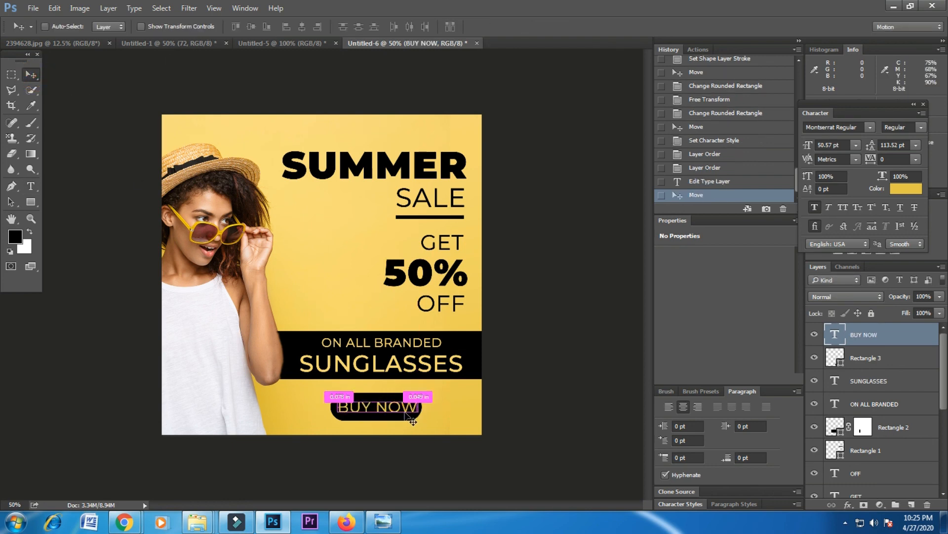
- Scale the BUY NOW text proportionally to 90.93% about its centre
{"action": "key", "text": "ctrl+t"}
{"action": "left_click_drag", "start_coordinate": [418, 415], "coordinate": [415, 411]}
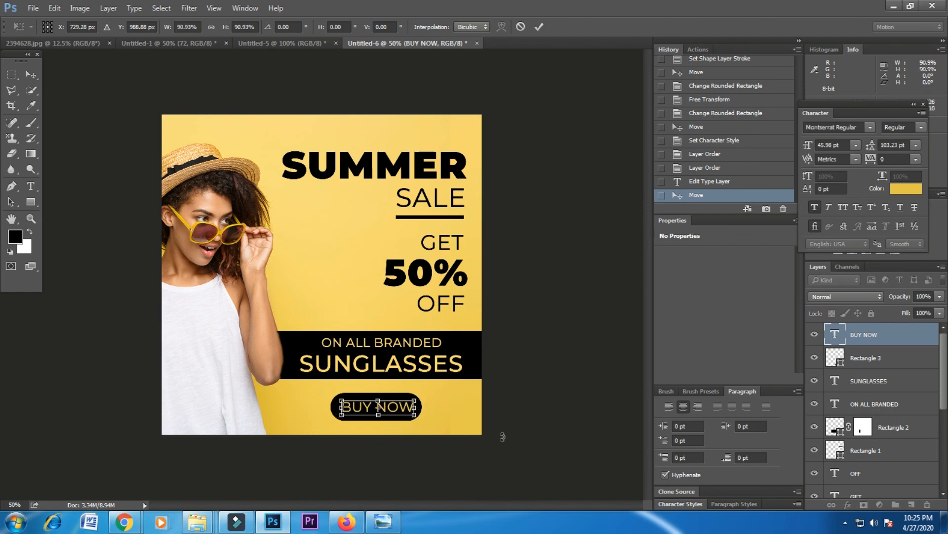
{"action": "key", "text": "Return"}
{"action": "left_click", "coordinate": [525, 470]}
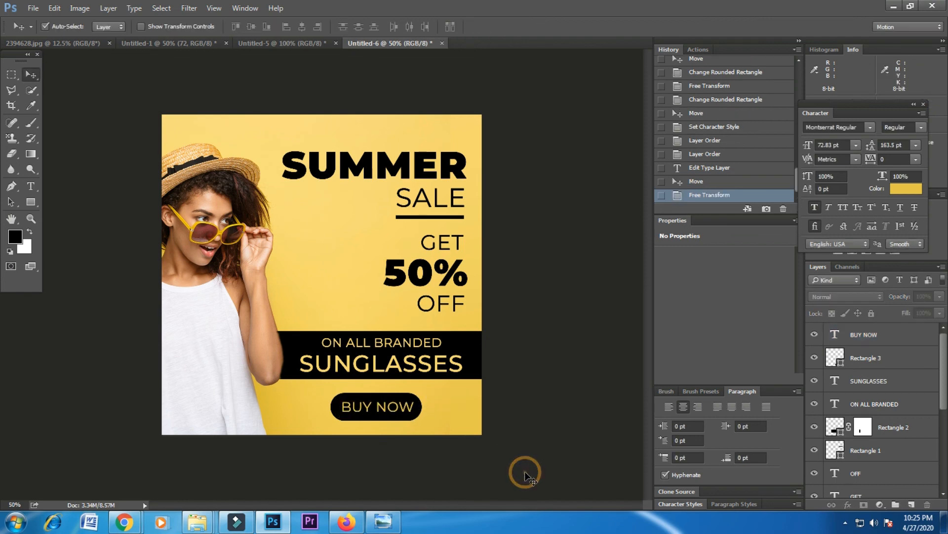
{"action": "left_click", "coordinate": [420, 343]}
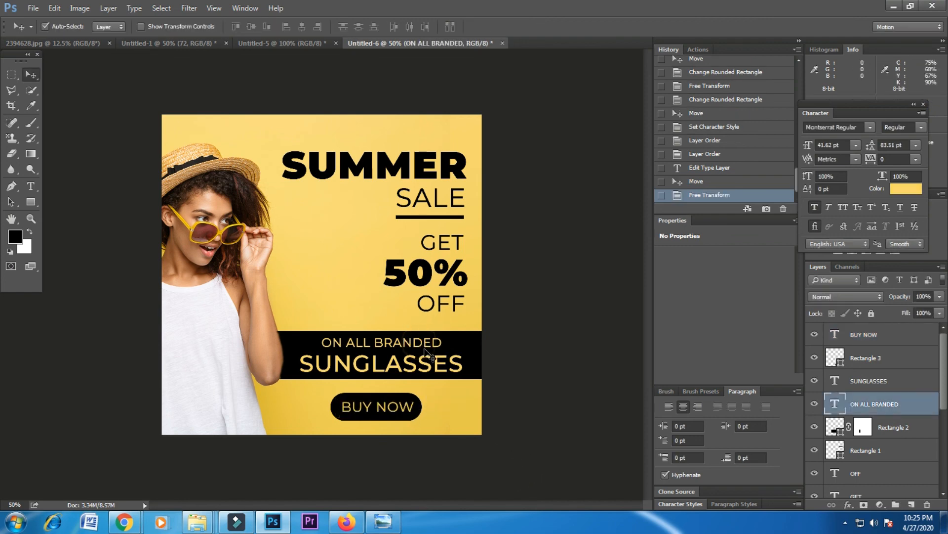
{"action": "left_click", "coordinate": [476, 457]}
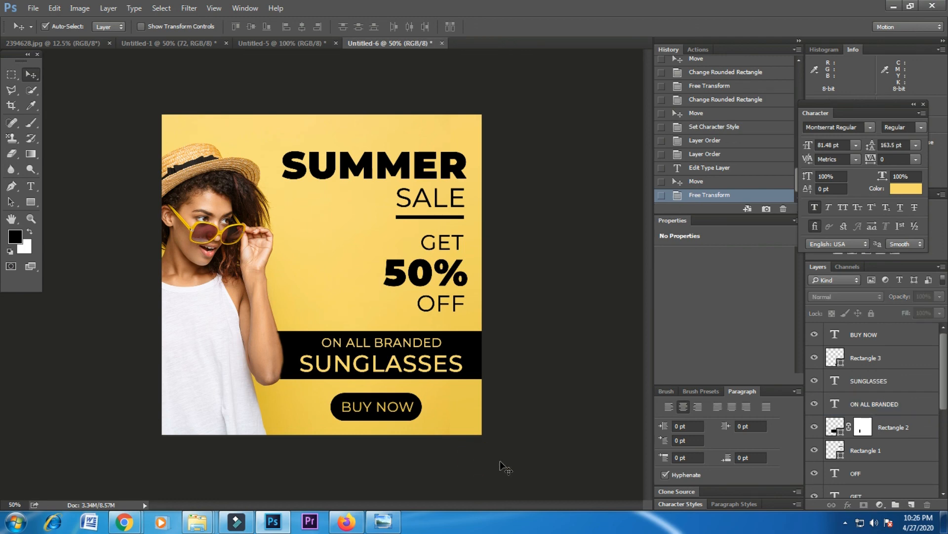
- Draw an unfilled 1044 × 1044 px rectangle with a 2 pt black stroke just inside the banner's edges, on a layer above BUY NOW
{"action": "left_click", "coordinate": [866, 339]}
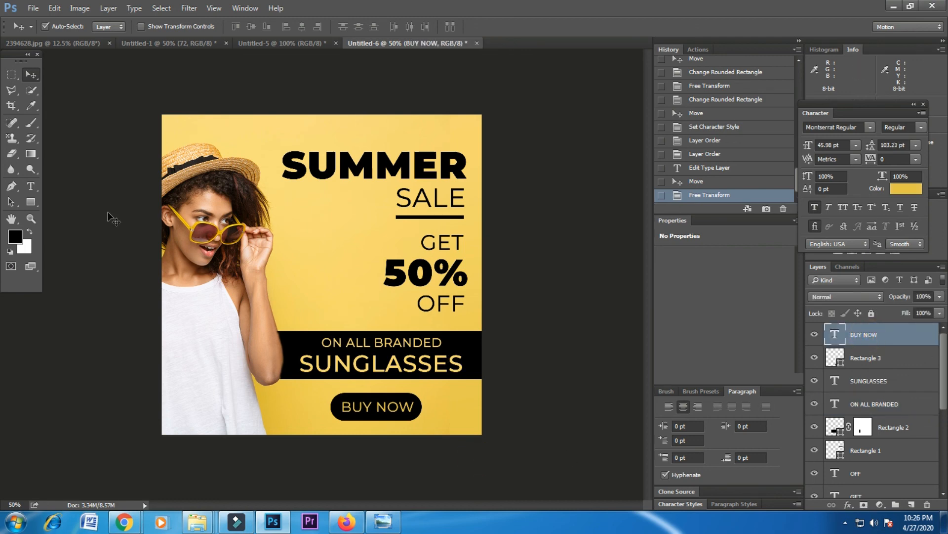
{"action": "left_click", "coordinate": [31, 201]}
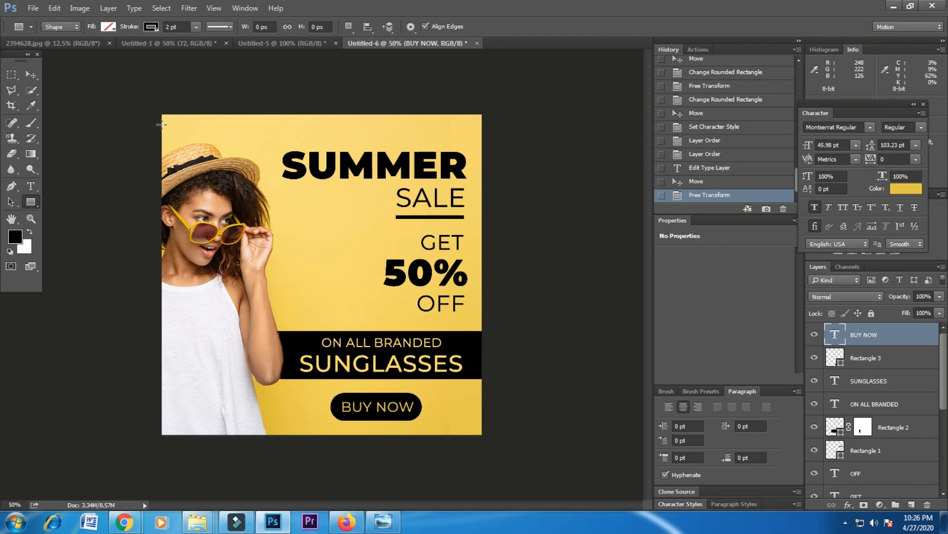
{"action": "left_click_drag", "start_coordinate": [166, 119], "coordinate": [476, 426]}
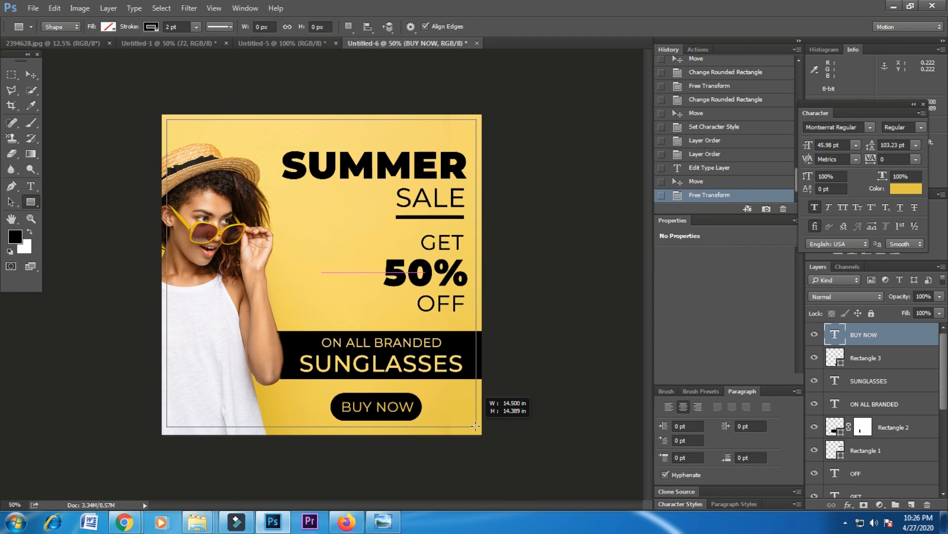
{"action": "left_click_drag", "start_coordinate": [475, 426], "coordinate": [475, 428]}
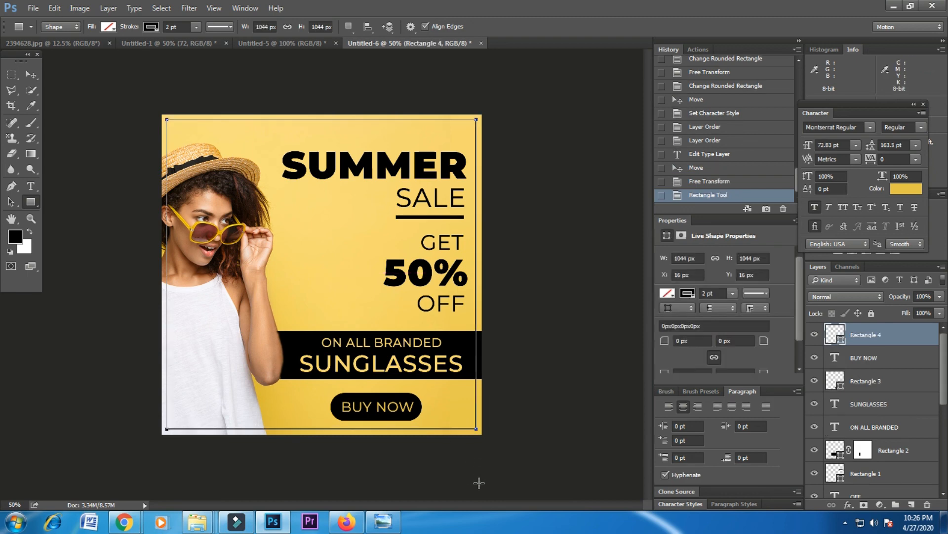
{"action": "left_click", "coordinate": [28, 75]}
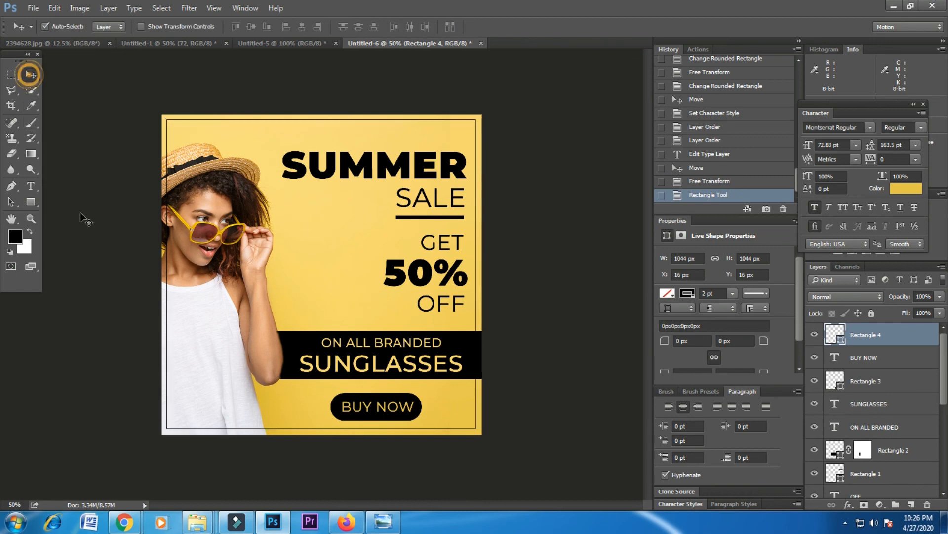
{"action": "left_click", "coordinate": [96, 325]}
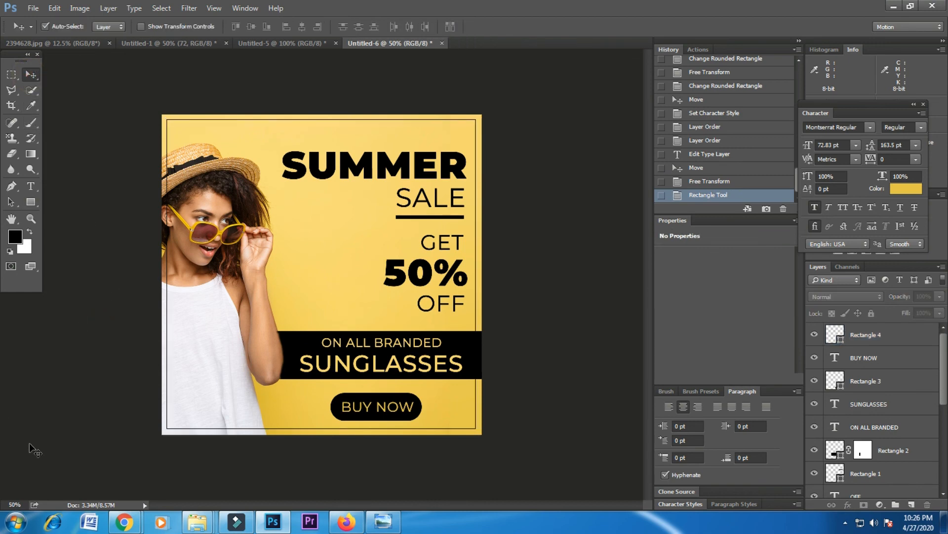